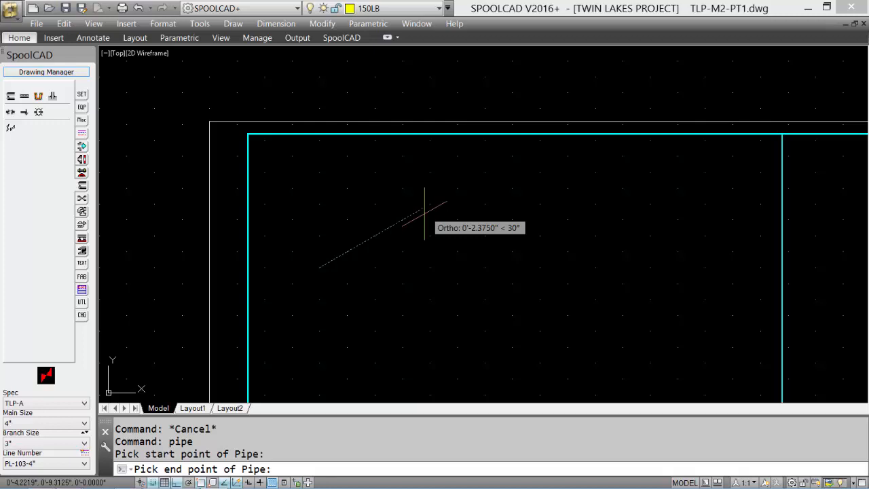
Step: Finish the 30° pipe at about 2.375" long and draw a vertical pipe below it
left_click(425, 211)
left_click(10, 96)
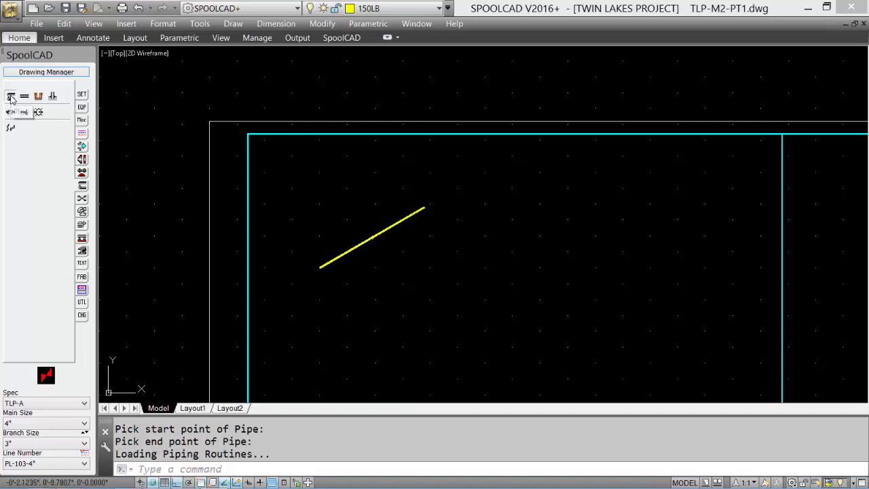
left_click(386, 272)
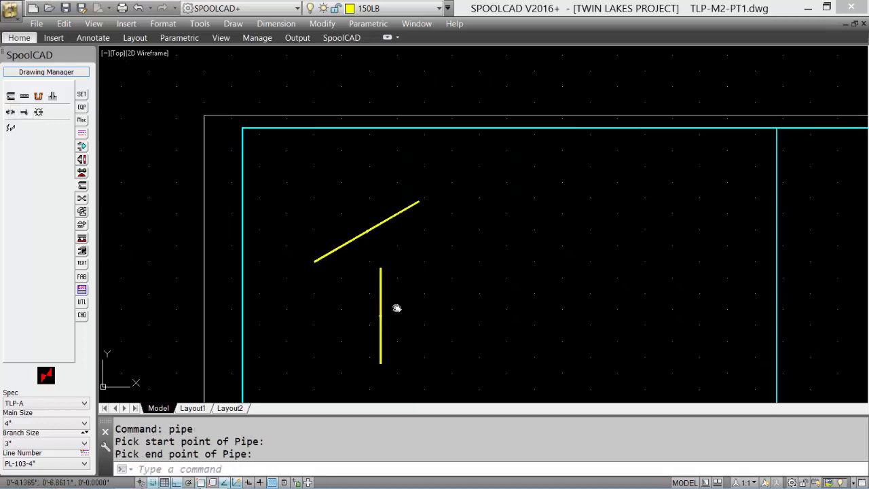
middle_click_drag(396, 307, 368, 252)
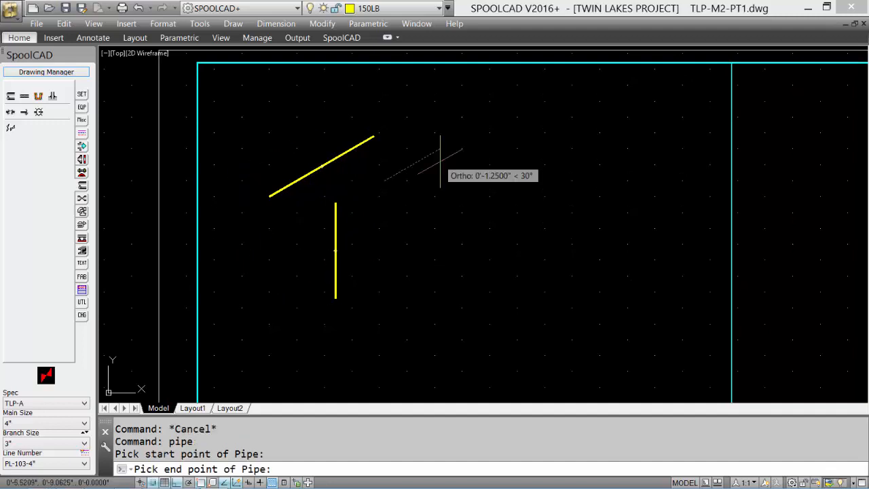
Step: Cycle to the left isoplane, place a pipe about 1.875" long at 330°, and regenerate the whole drawing
key("F5")
key("F5")
key("F5")
key("F5")
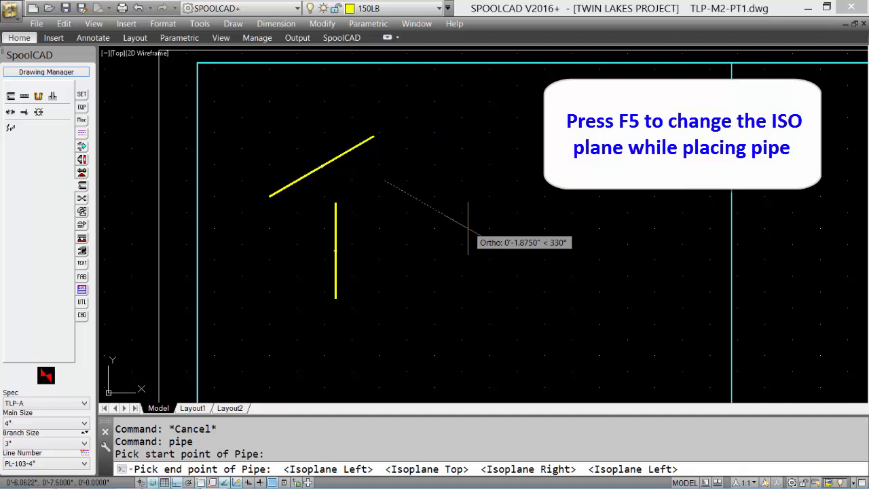
left_click(468, 228)
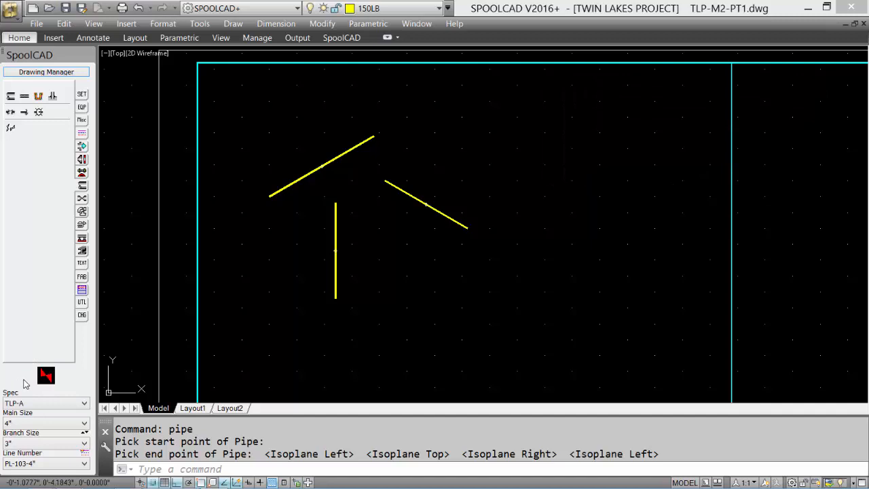
type("rea")
key("Return")
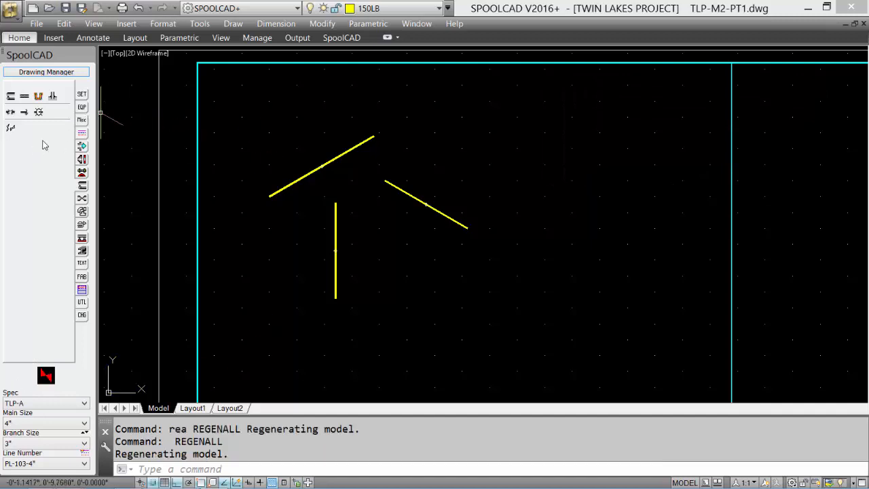
Step: Break the 330° pipe between two points near its upper end, with a break symbol on each side of the gap
left_click(10, 112)
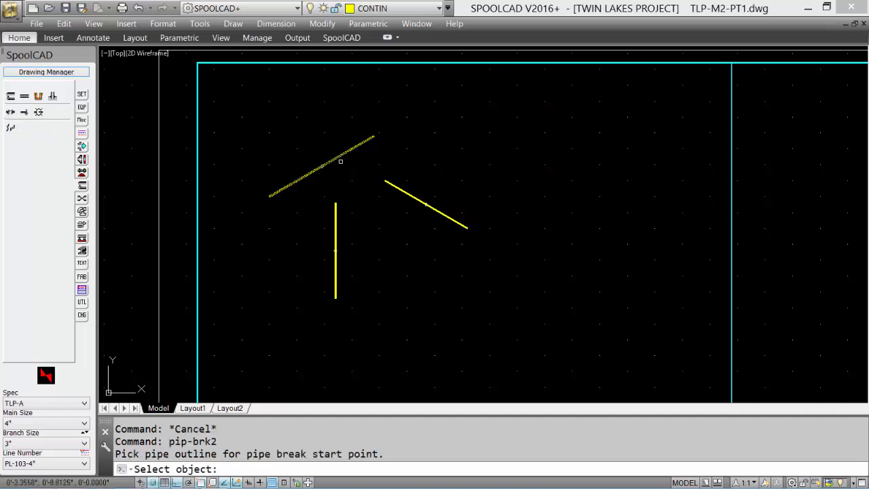
left_click(396, 186)
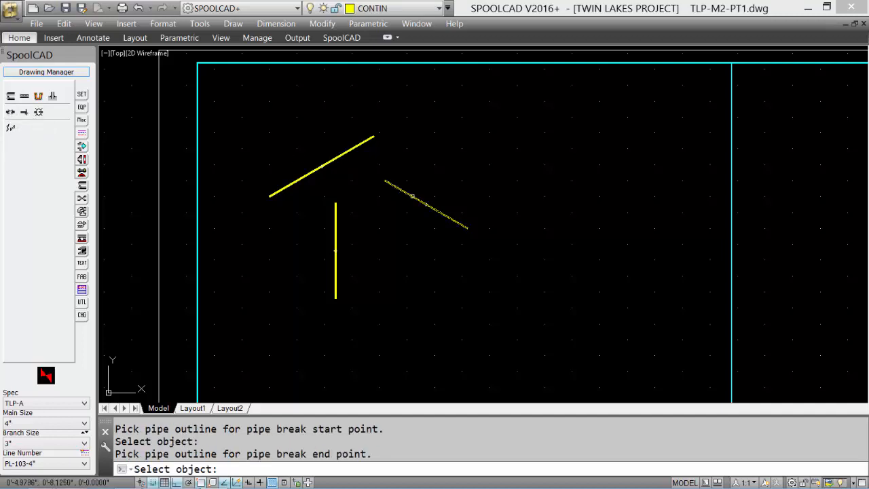
left_click(411, 195)
scroll(408, 193, "up", 6)
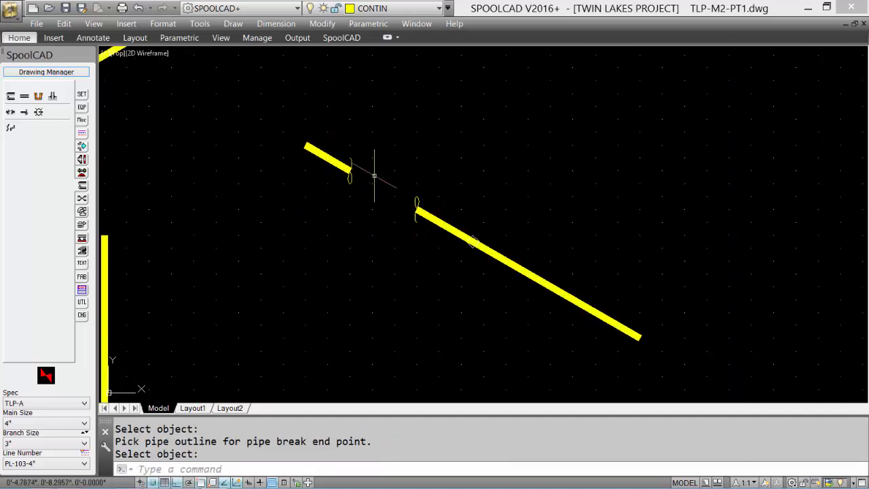
scroll(373, 171, "down", 3)
Step: Add a pipe break symbol to the upper end of the 30° pipe
left_click(24, 113)
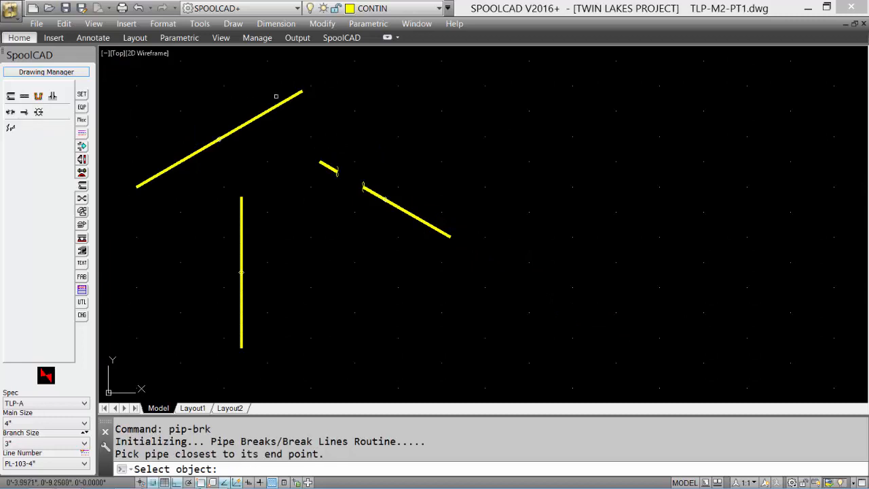
scroll(293, 91, "up", 4)
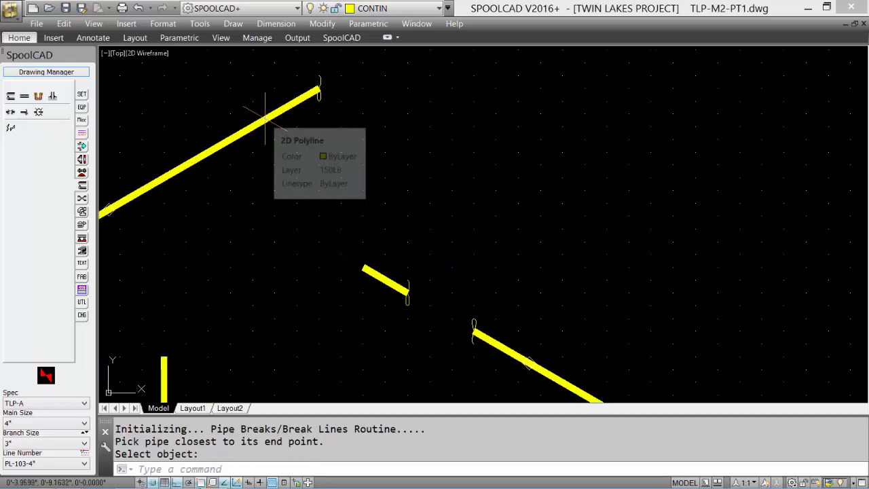
scroll(265, 119, "down", 4)
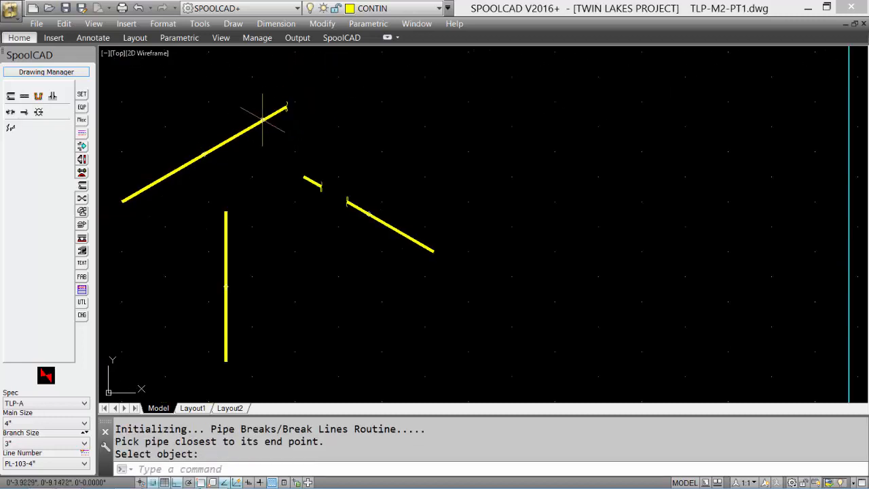
Step: Insert a wall penetration symbol on the 30° pipe near its upper end, keeping the OK symbol direction
left_click(39, 112)
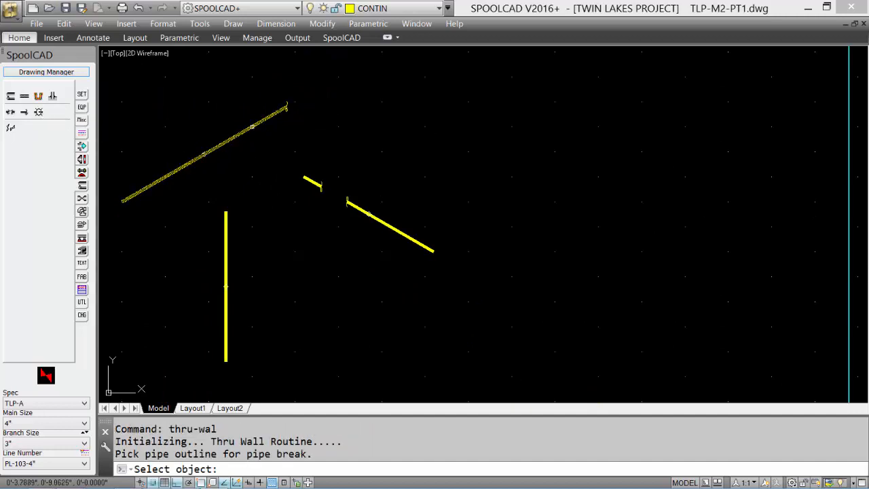
left_click(253, 130)
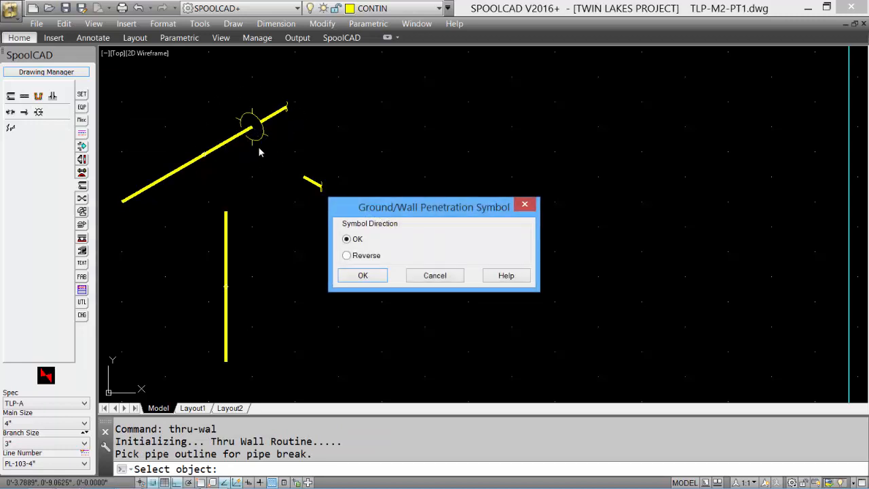
left_click(367, 277)
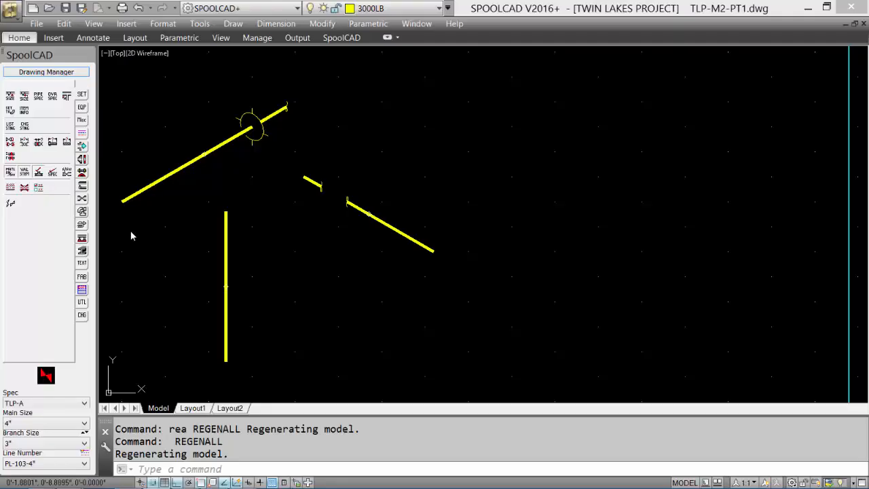
Step: Place a flange in the open area beside the 30° pipe using Face of Flange insertion, directed along 330°
left_click(82, 160)
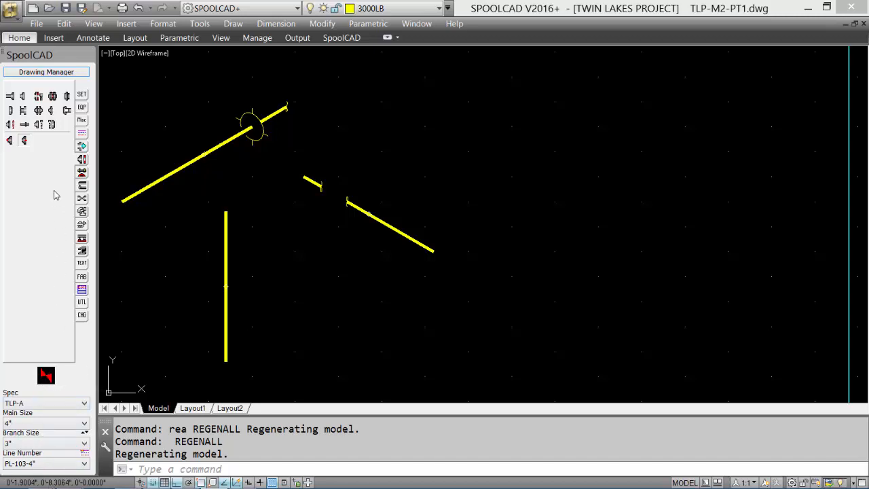
left_click(23, 96)
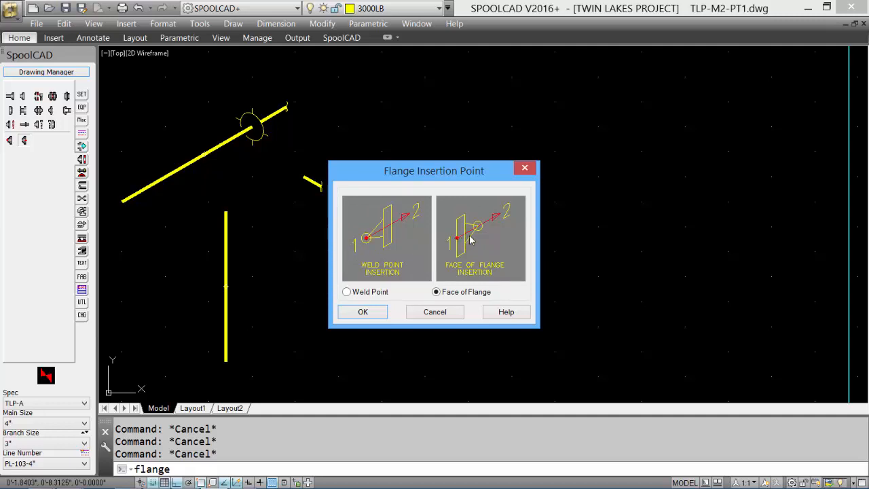
left_click(362, 312)
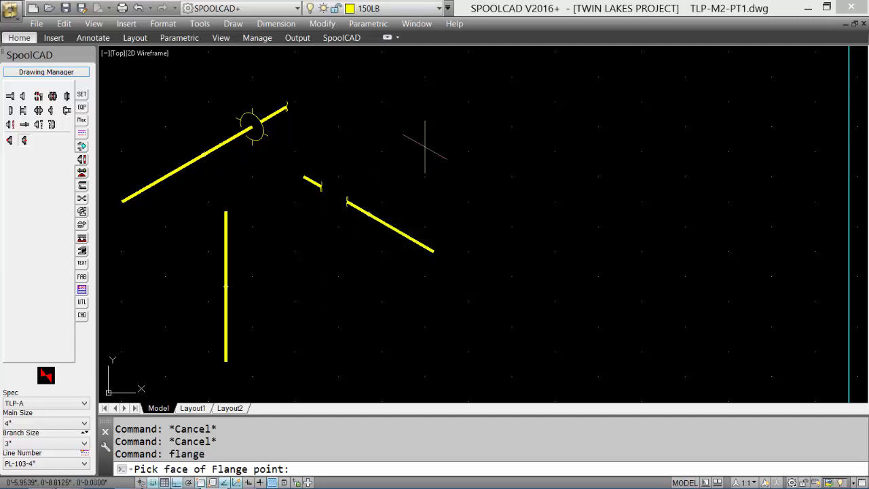
left_click(413, 112)
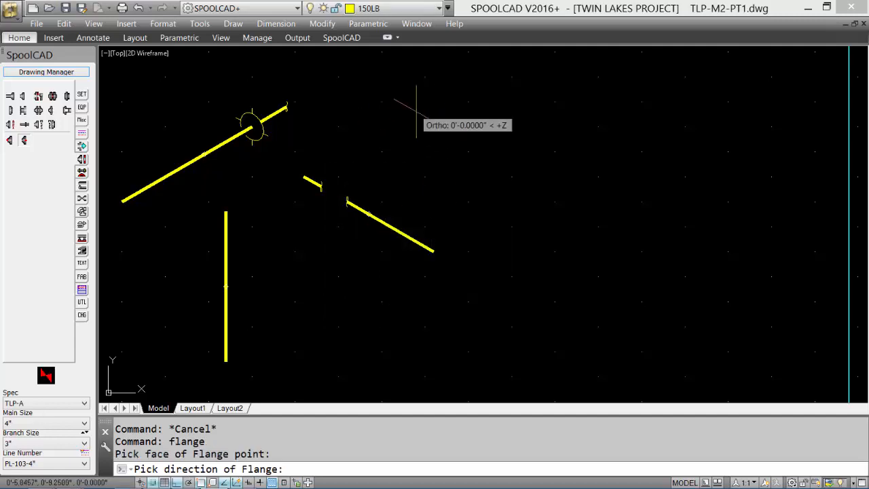
left_click(442, 133)
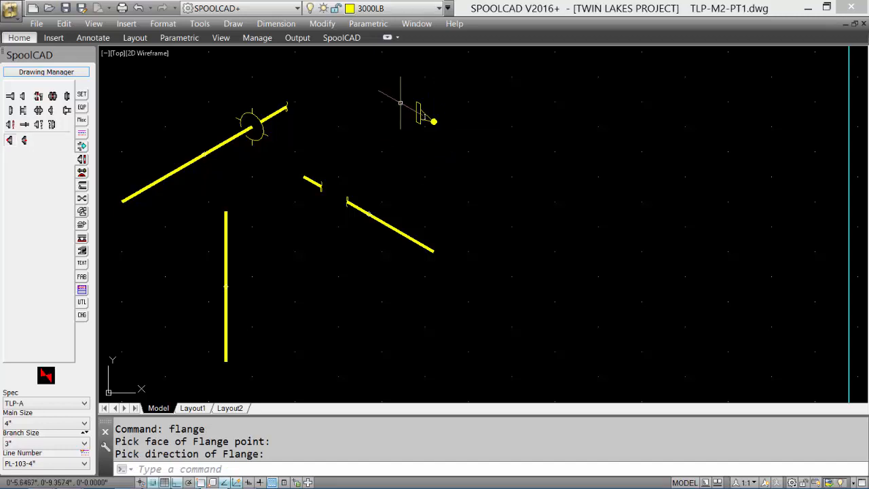
Step: Place a second flange below the first one using Weld Point insertion, directed along 330°
left_click(24, 97)
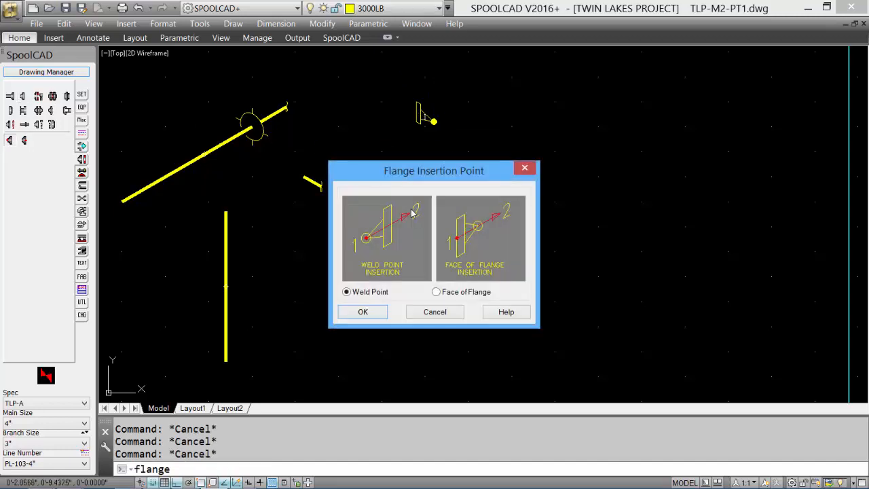
left_click(364, 314)
left_click(417, 162)
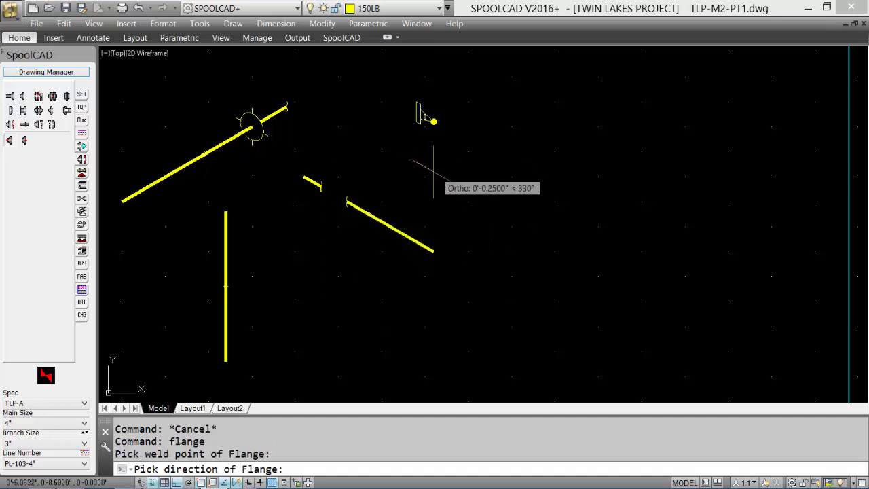
left_click(477, 199)
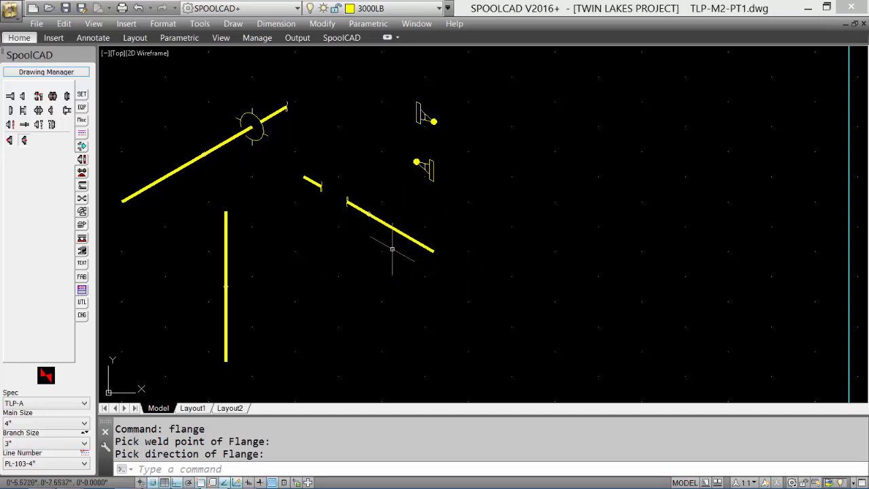
Step: Attach a flange to the lower endpoint of the broken pipe using Weld Point insertion, directed away from the pipe
left_click(10, 98)
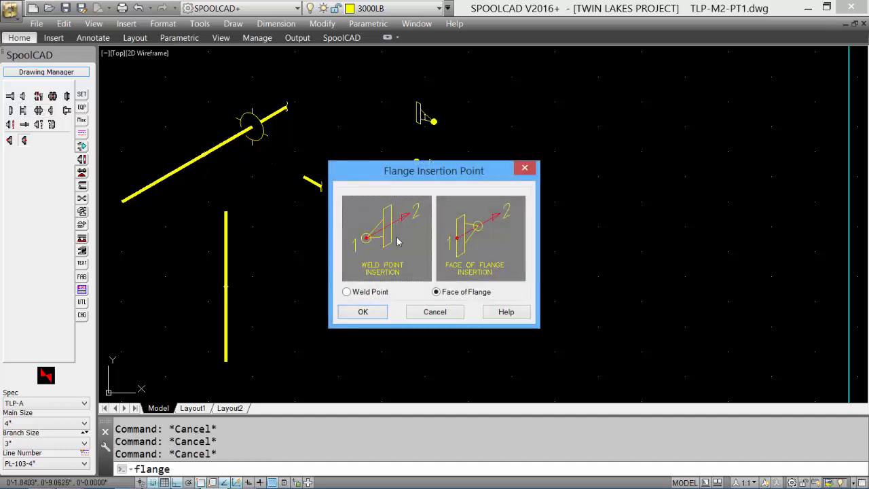
left_click(363, 312)
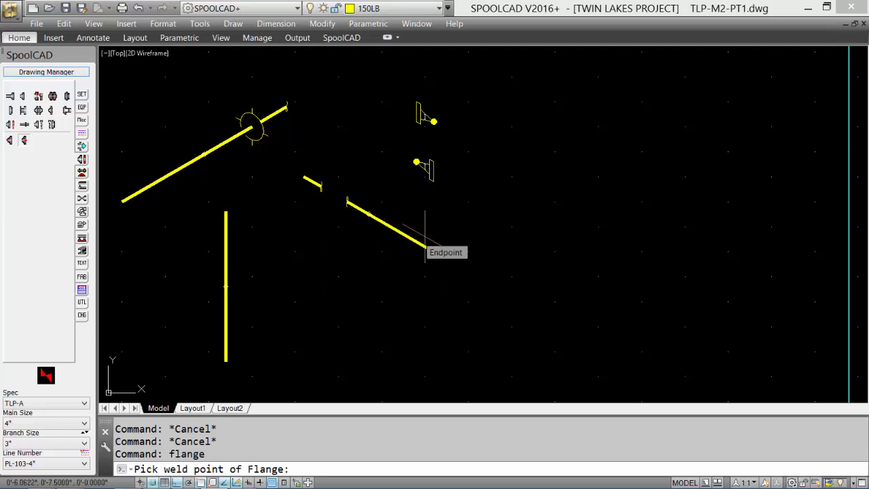
left_click(425, 248)
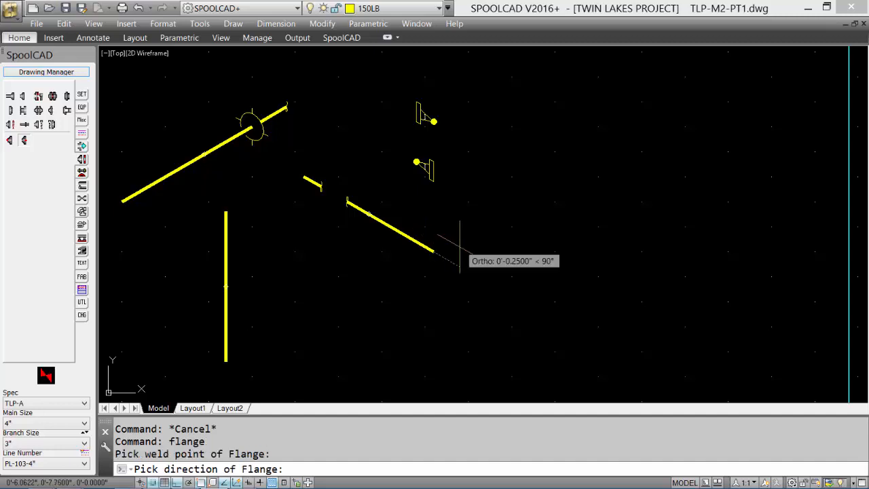
left_click(510, 298)
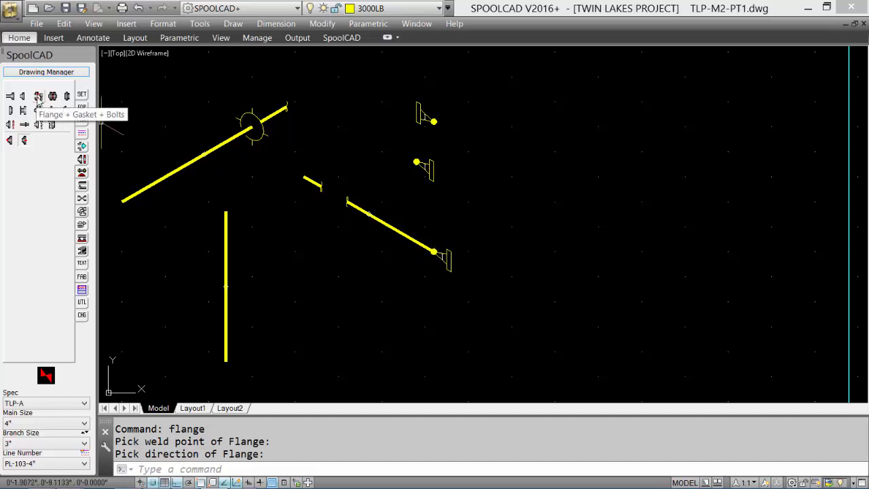
Step: Place a combined flange, gasket and bolts set beside the second flange using Weld Point insertion, directed along 330°
left_click(38, 97)
left_click(402, 243)
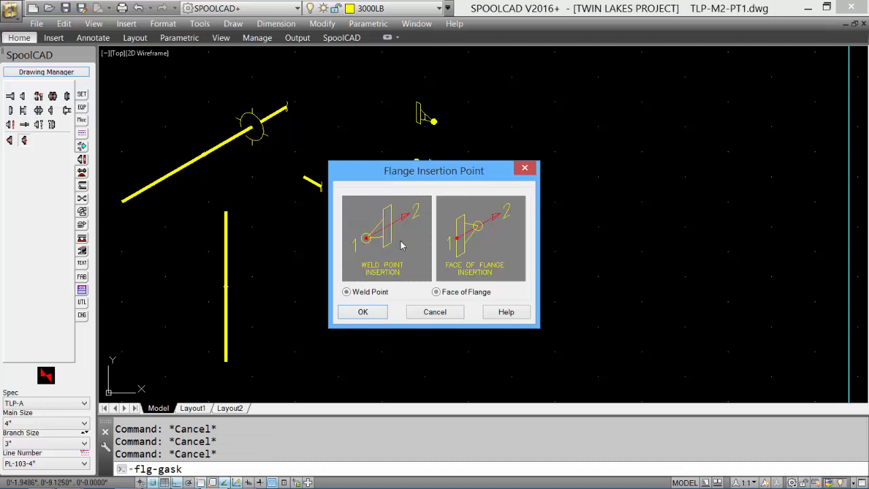
left_click(362, 312)
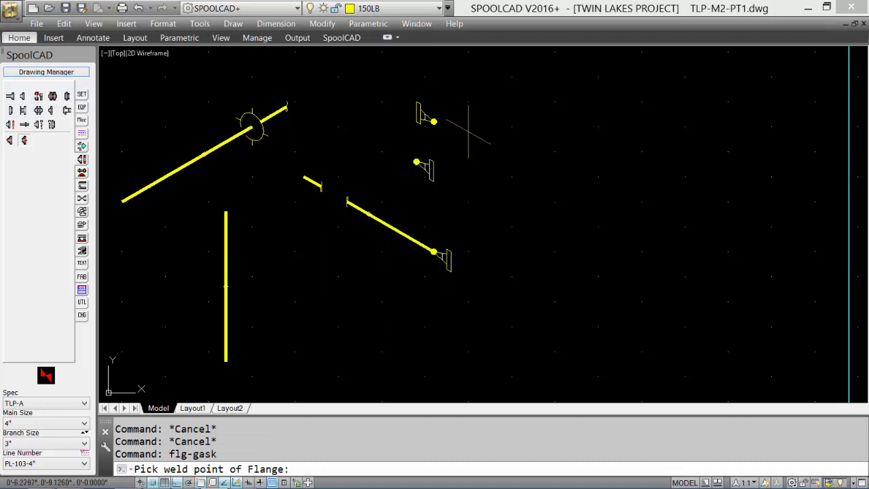
left_click(478, 163)
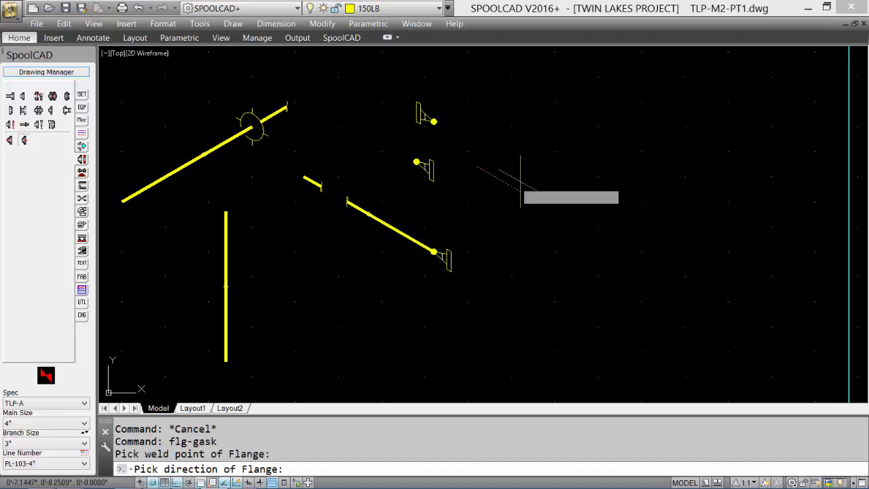
left_click(508, 154)
scroll(512, 178, "up", 6)
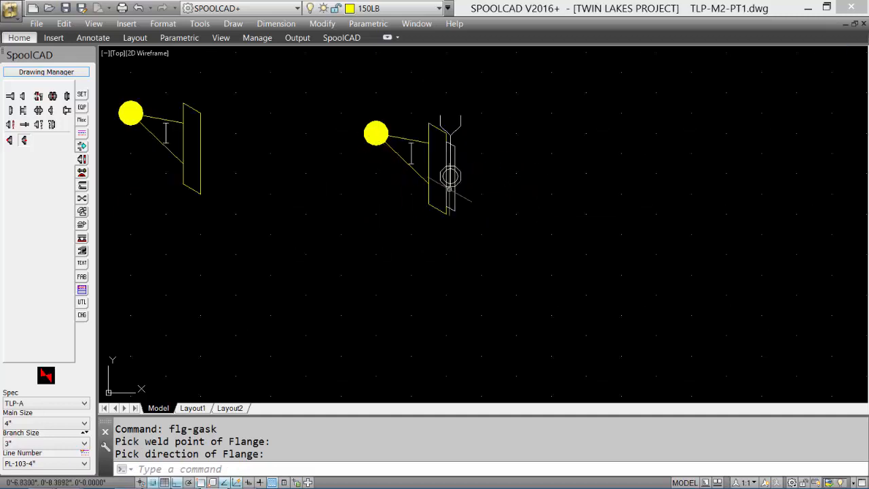
Step: Add a gasket and bolts at the face of the second flange, directed along 330°
scroll(333, 182, "down", 4)
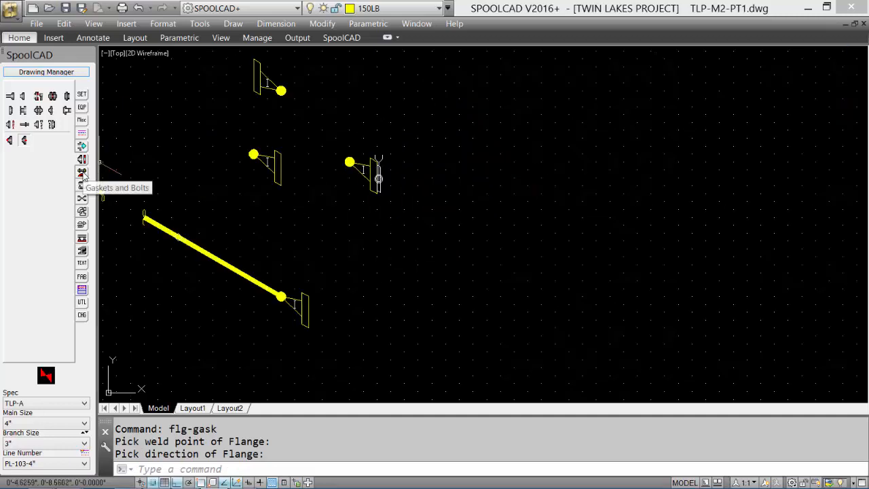
left_click(83, 174)
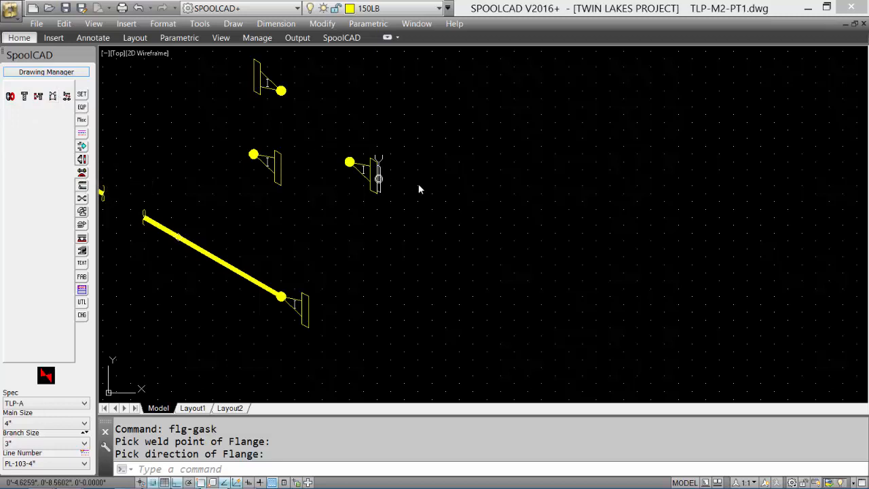
left_click(39, 96)
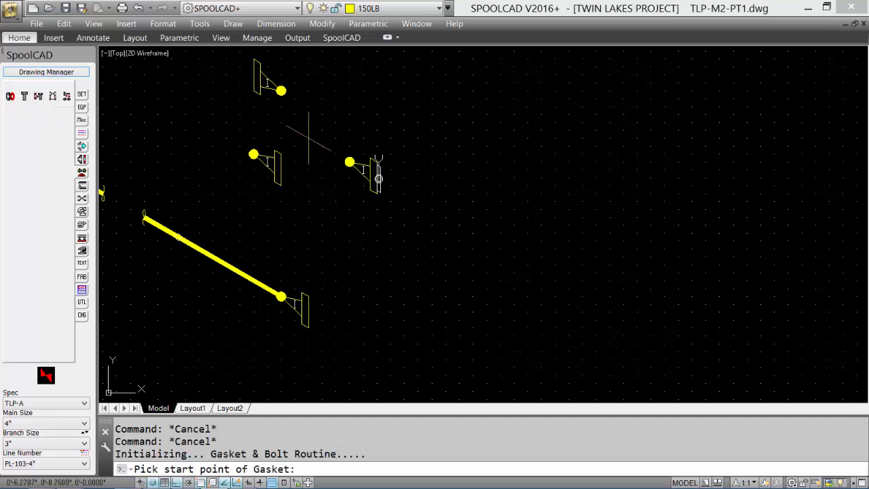
left_click(269, 161)
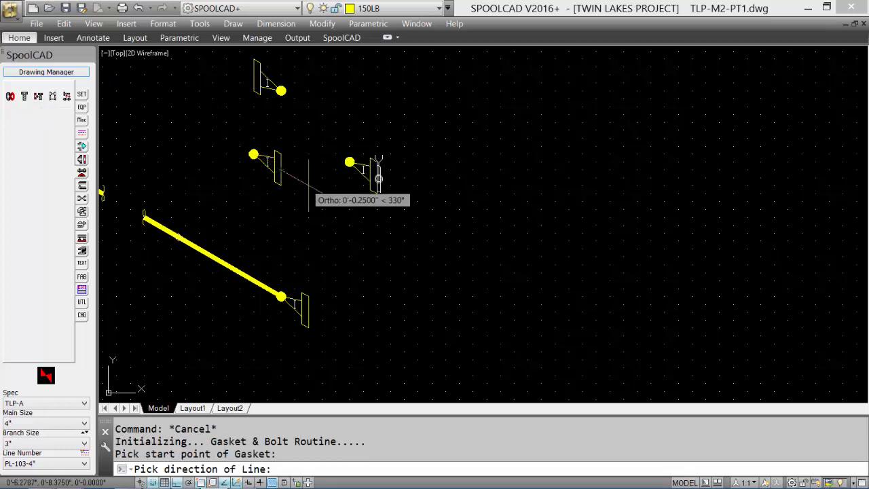
left_click(349, 206)
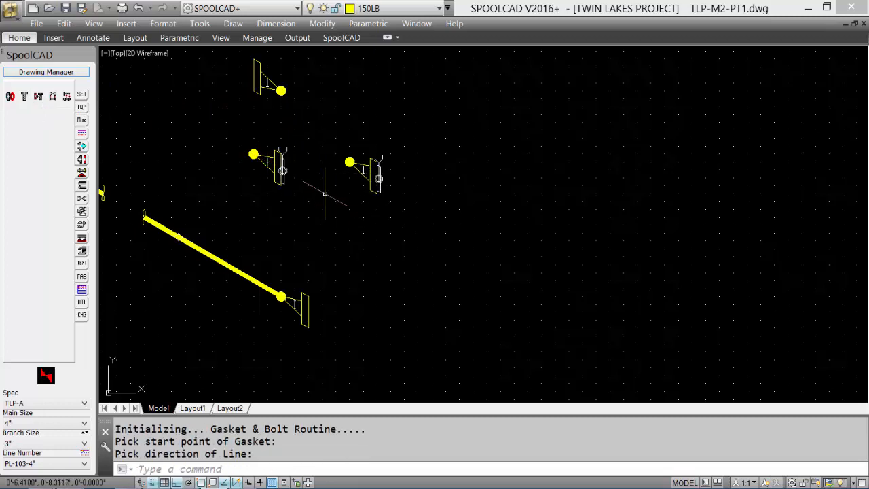
Step: Place a 4" gate valve below the combined flange set along 330°, adding a stem toward 90° and a handwheel along 330°
left_click(82, 201)
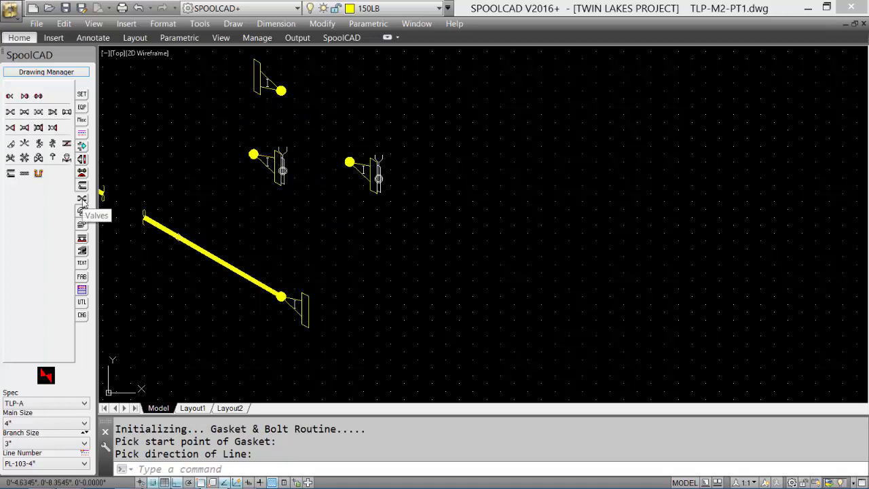
left_click(10, 113)
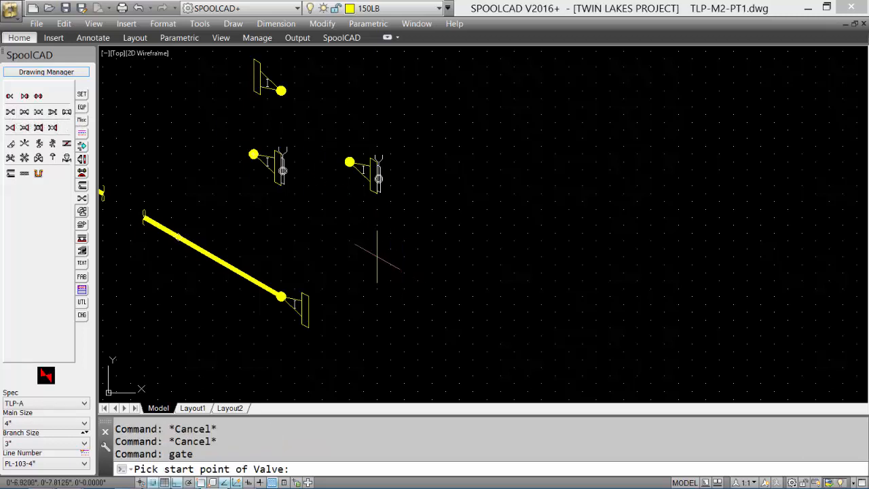
left_click(383, 261)
left_click(457, 309)
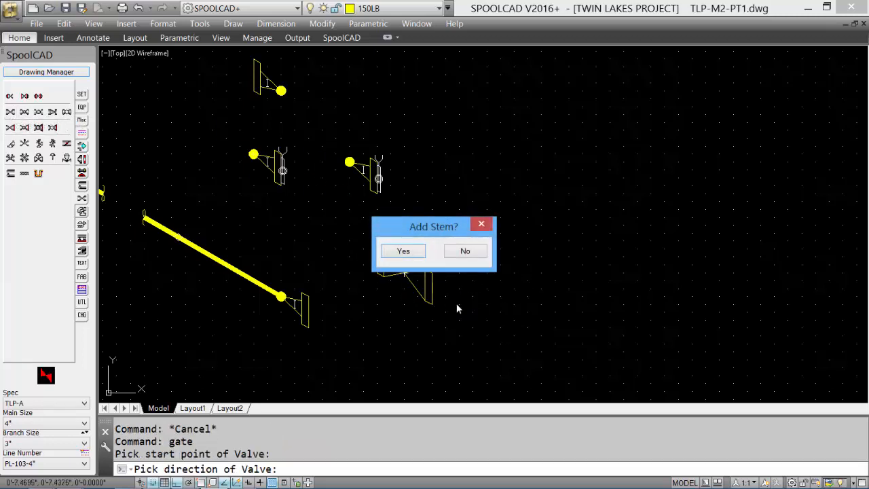
left_click(403, 252)
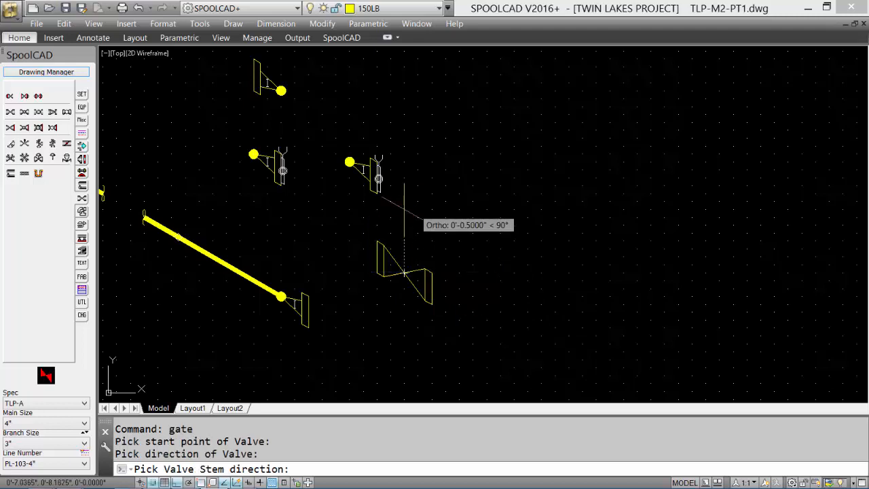
left_click(405, 210)
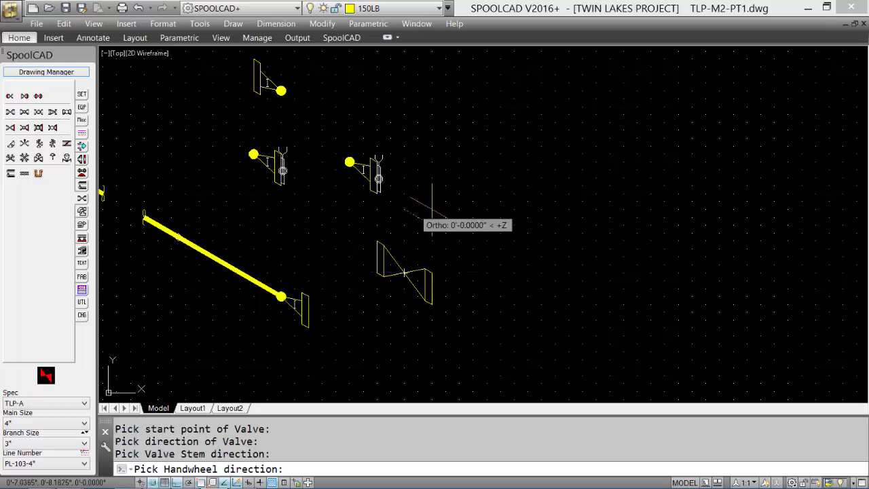
left_click(473, 233)
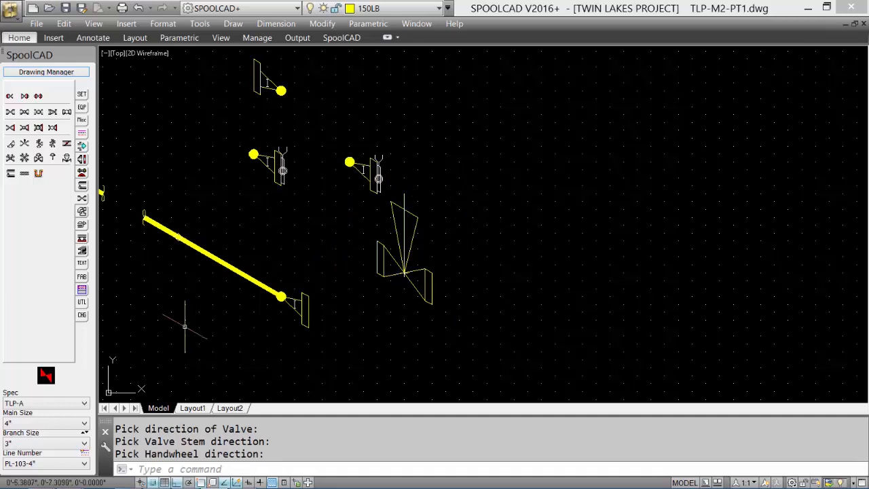
Step: Place a 1" gate valve beside the combined flange set along 330°, adding an upward stem and a handwheel along 330°
left_click(32, 425)
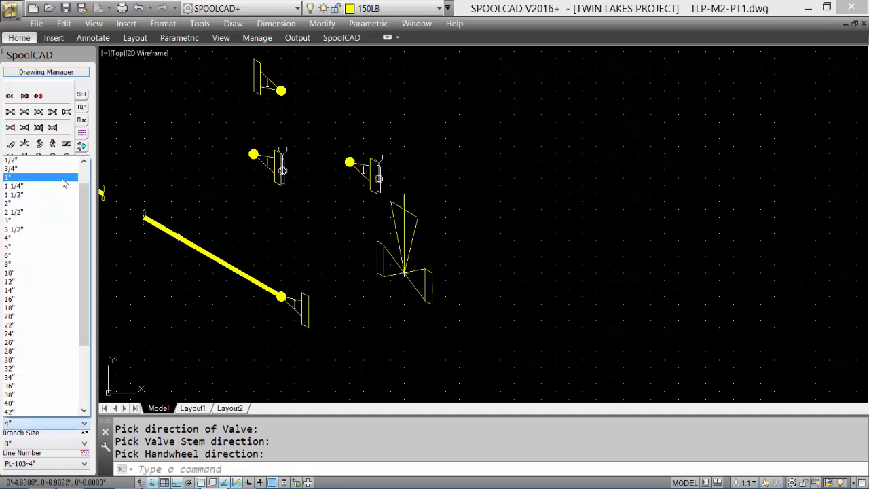
left_click(61, 180)
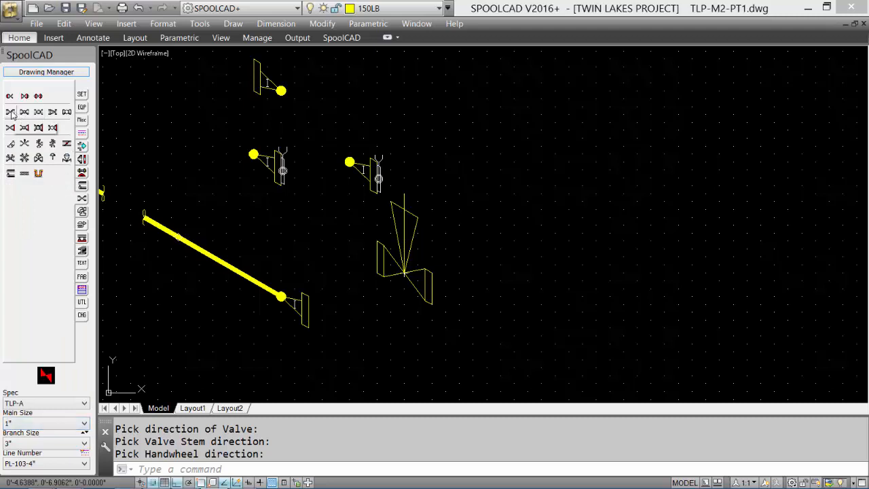
left_click(10, 112)
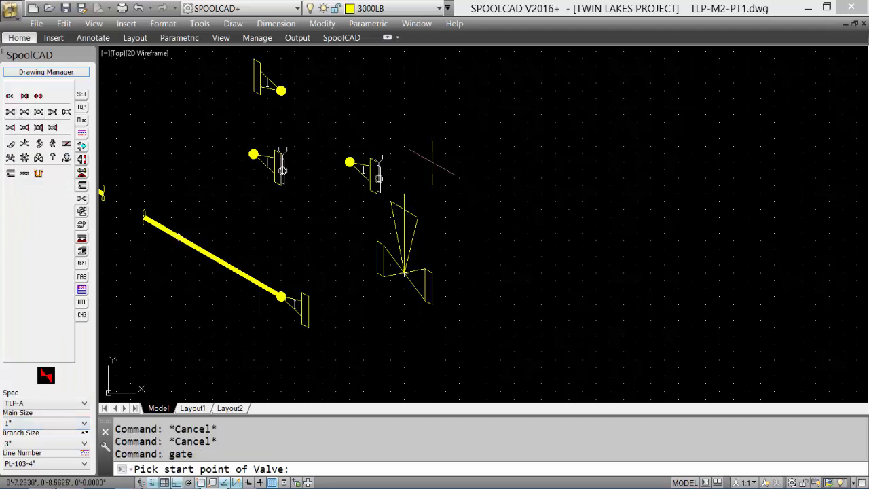
left_click(432, 160)
left_click(479, 189)
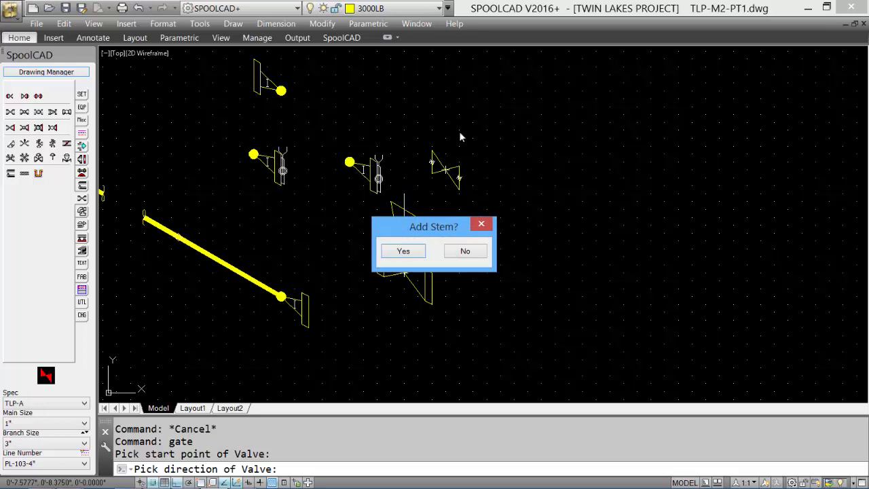
left_click(403, 251)
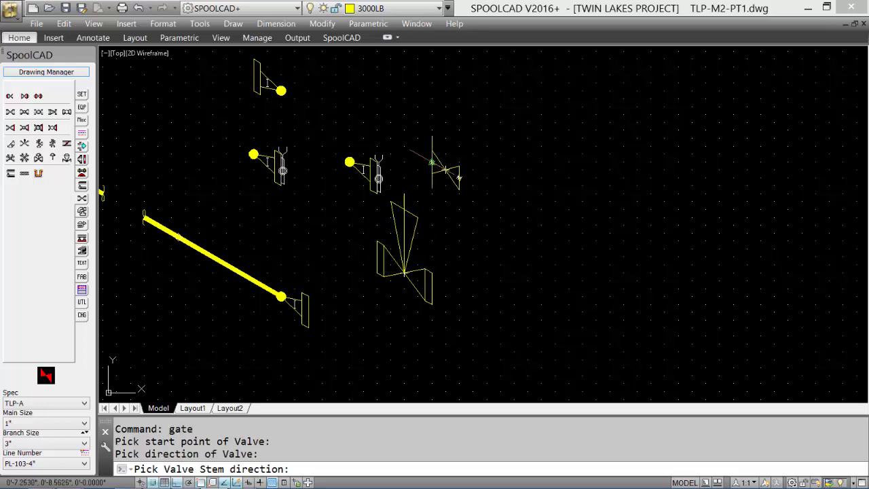
left_click(453, 128)
left_click(487, 146)
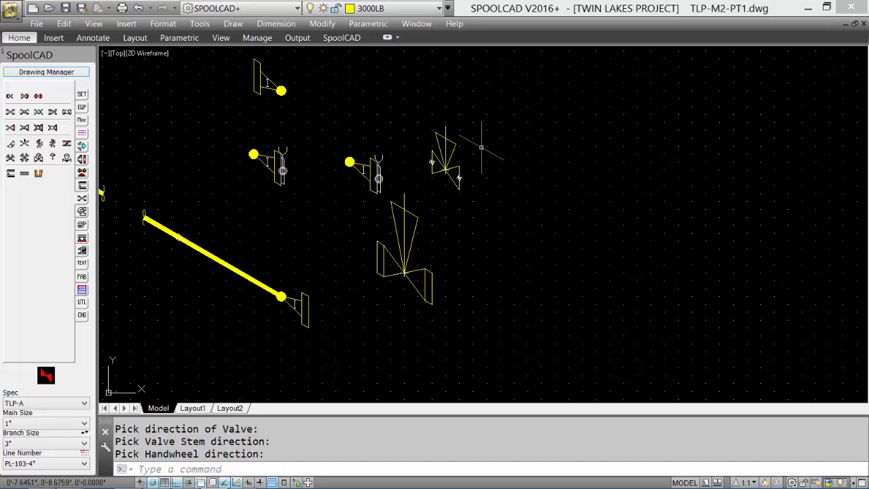
Step: Place a 4" 90° long radius elbow in the open area beside the small gate valve, directed along 330° and turning toward 270°
middle_click_drag(343, 181, 300, 184)
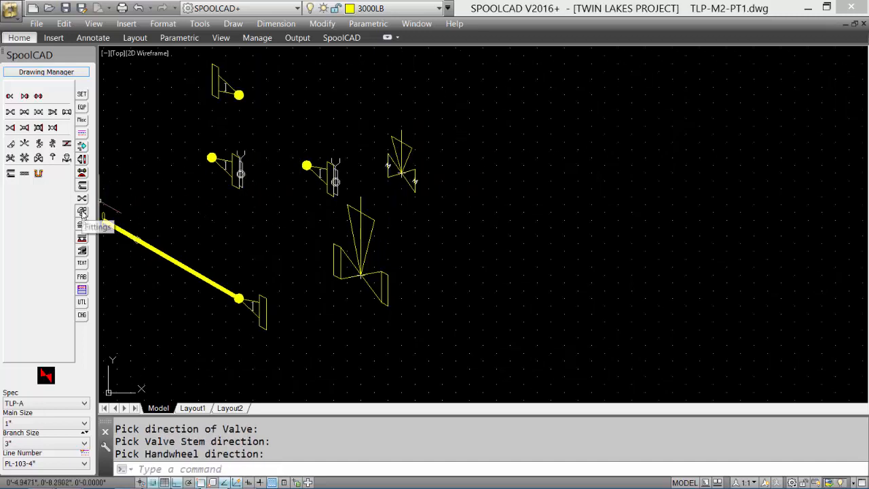
left_click(82, 213)
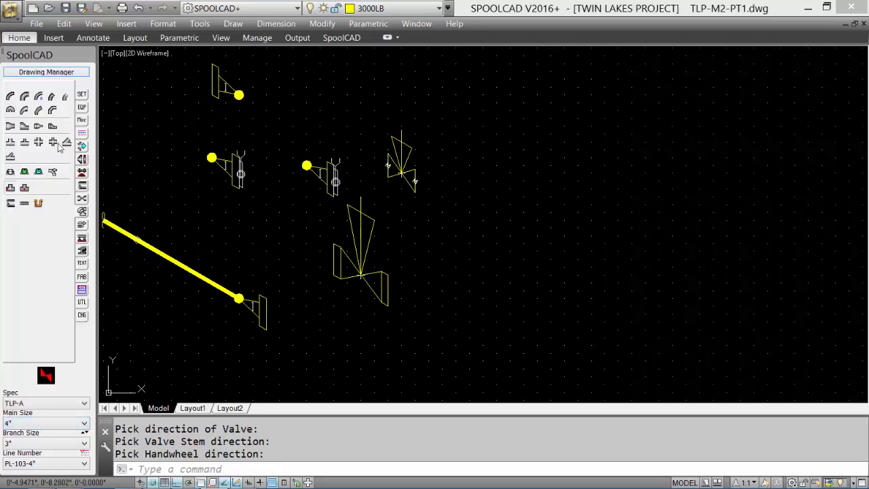
left_click(11, 97)
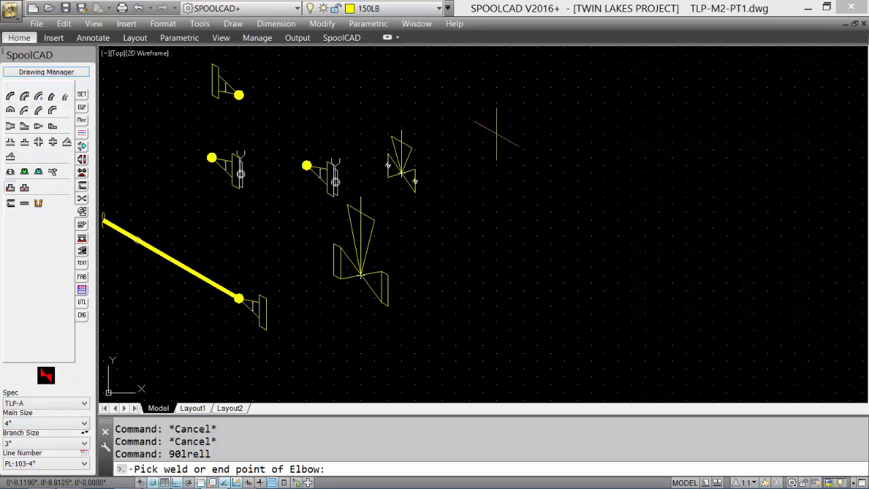
left_click(483, 127)
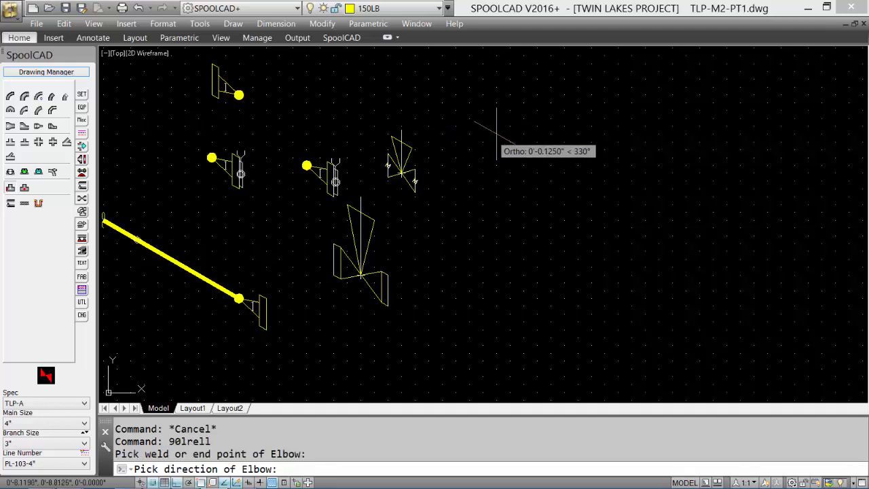
left_click(514, 172)
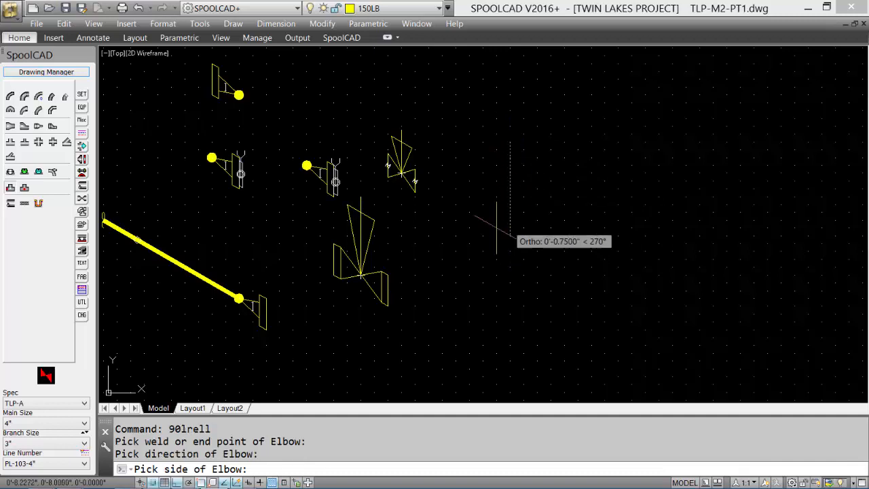
left_click(511, 215)
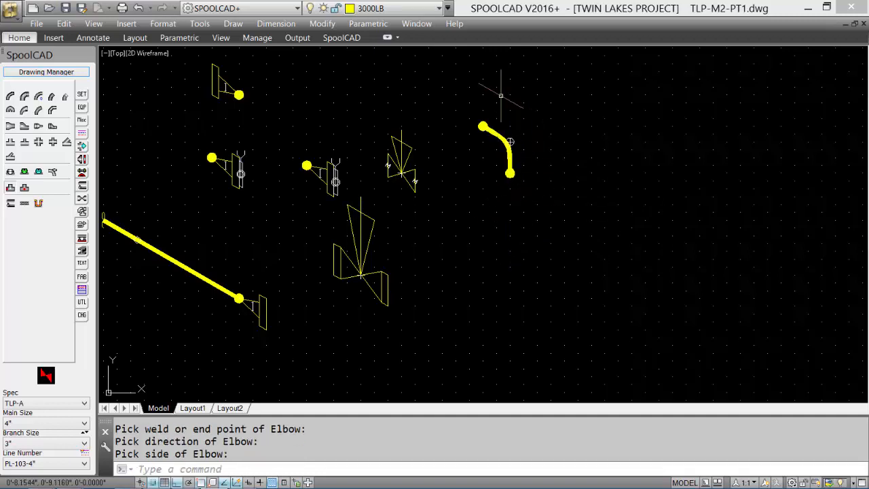
Step: Place another 4" 90° long radius elbow below the first in the Top isoplane, directed along 30° and turning toward 150°
left_click(10, 96)
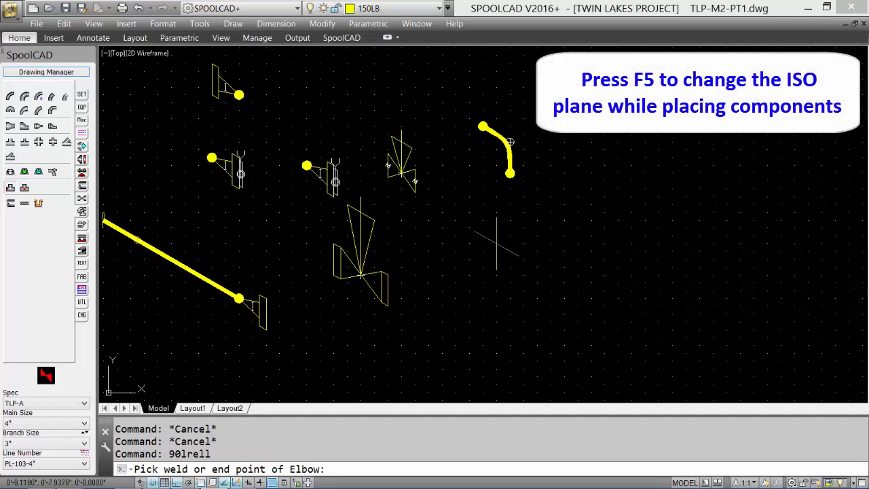
key("F5")
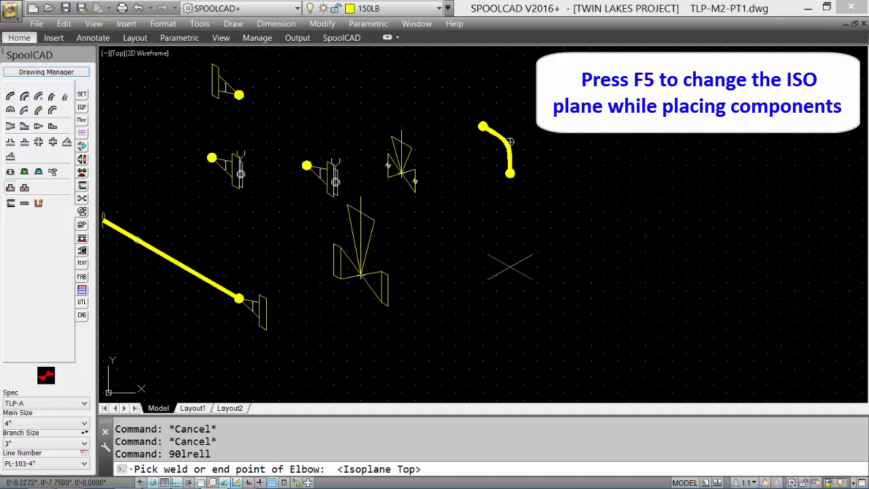
left_click(510, 267)
left_click(577, 243)
left_click(496, 229)
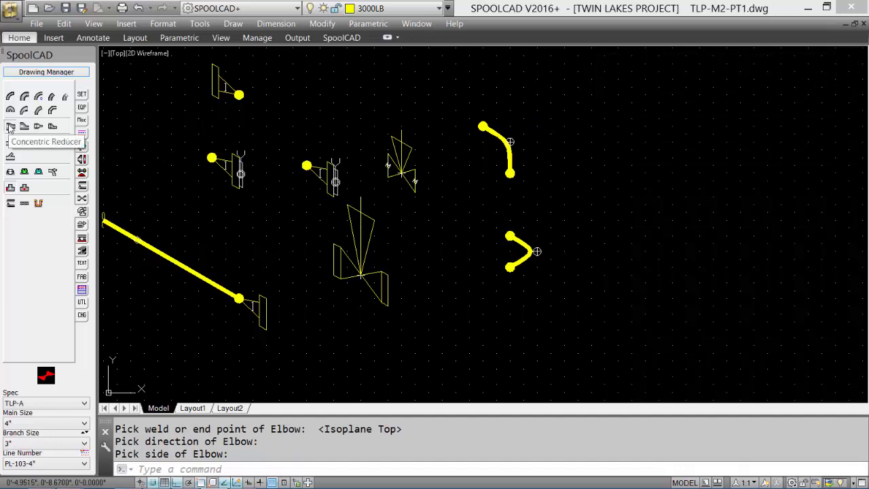
Step: Place a 4" by 3" concentric reducer below the second elbow, directed along 30° from its large end
left_click(10, 127)
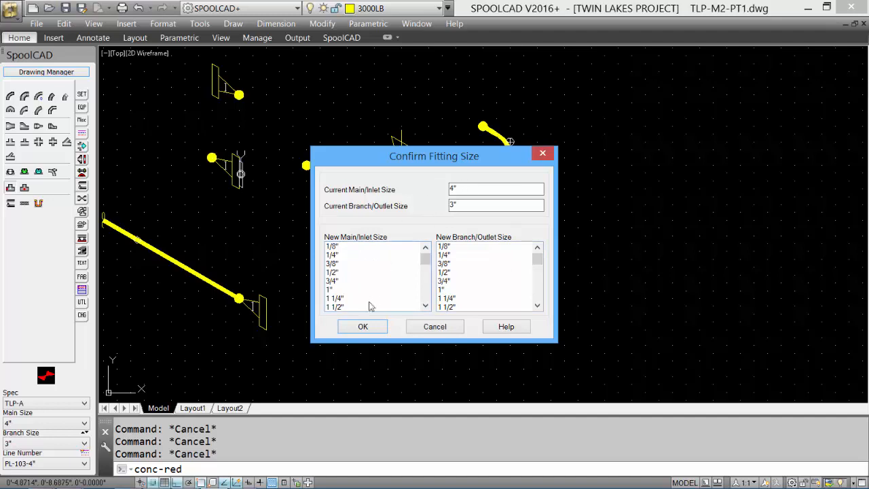
left_click(363, 328)
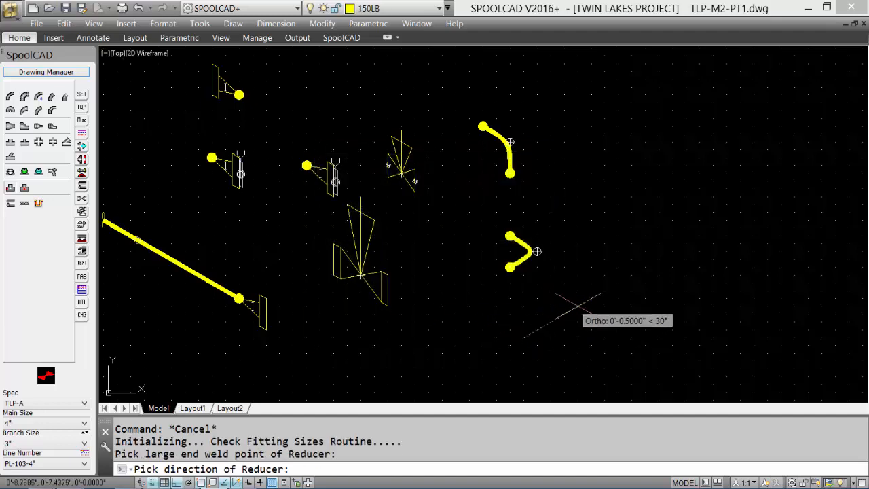
left_click(550, 321)
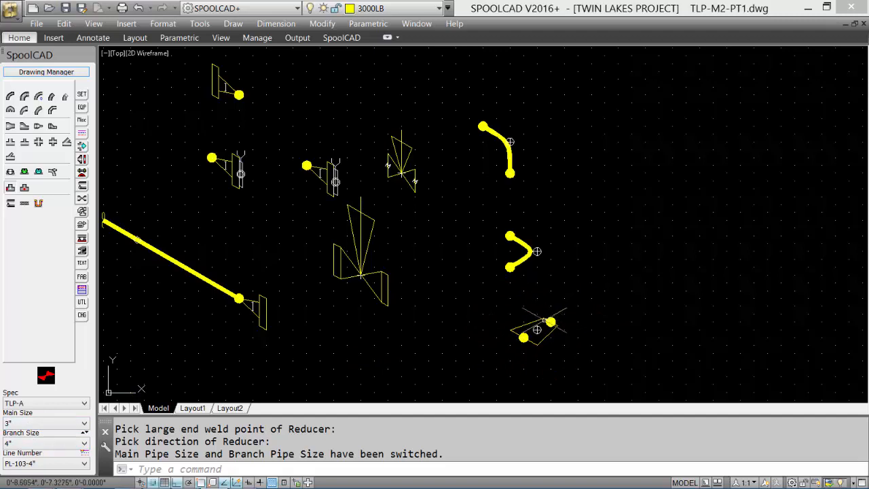
Step: Place a 3" straight tee beside the elbows using Weld at Main Run insertion, with its run along 30° and branch along 330°
mouse_move(550, 324)
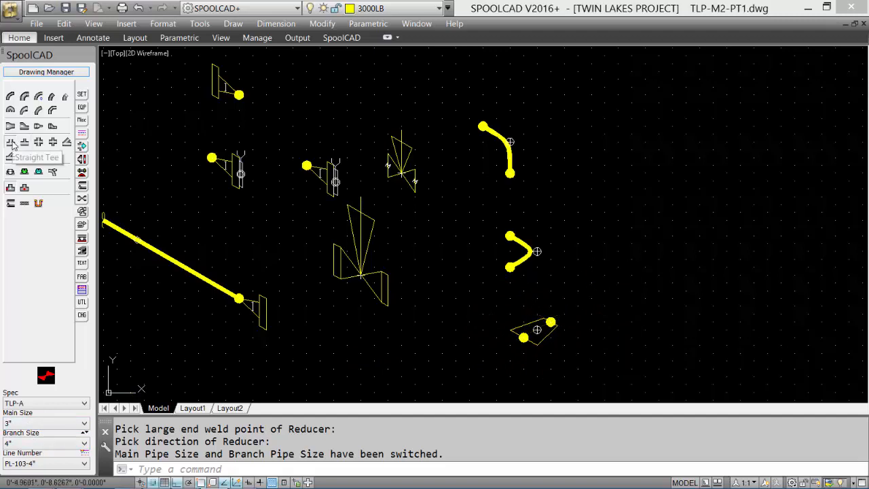
left_click(11, 142)
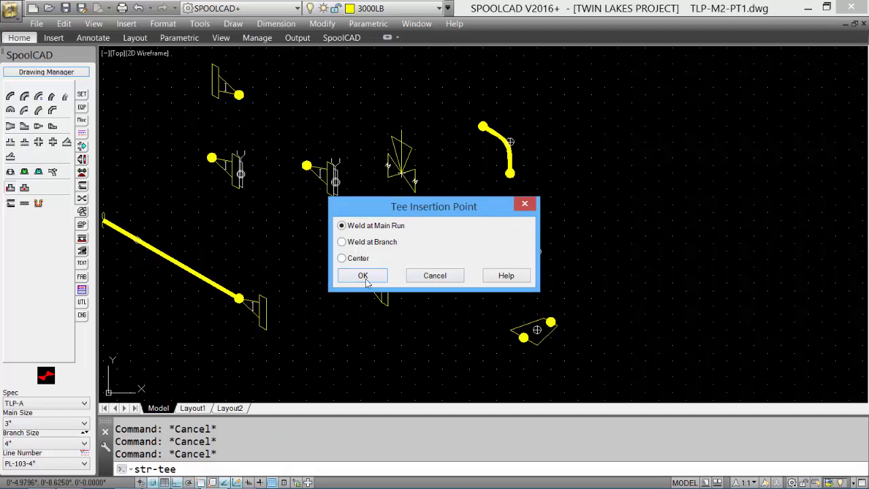
left_click(365, 276)
left_click(590, 203)
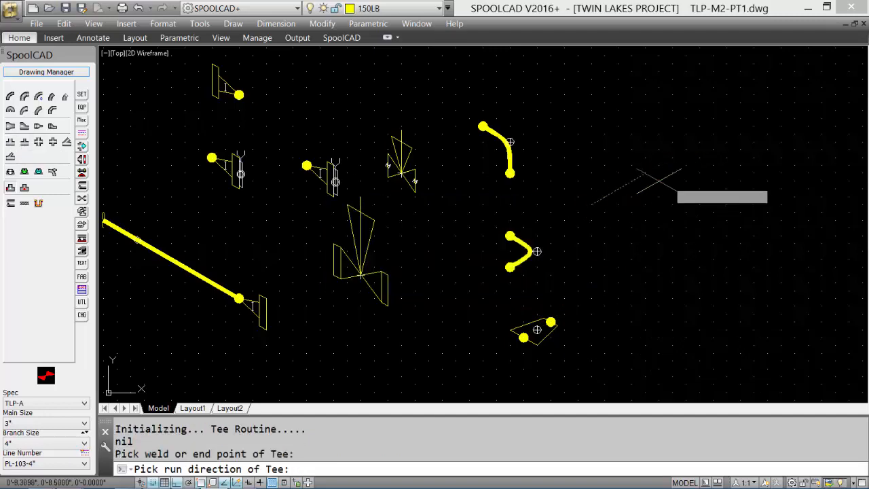
left_click(684, 163)
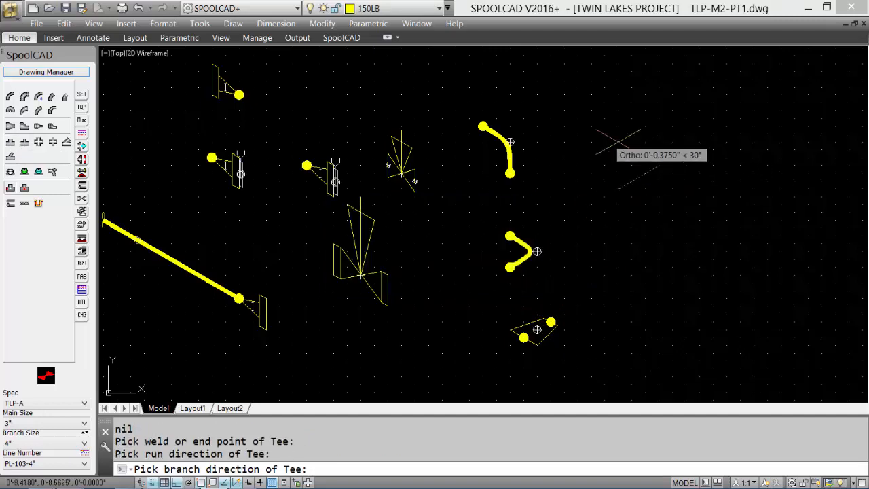
left_click(679, 224)
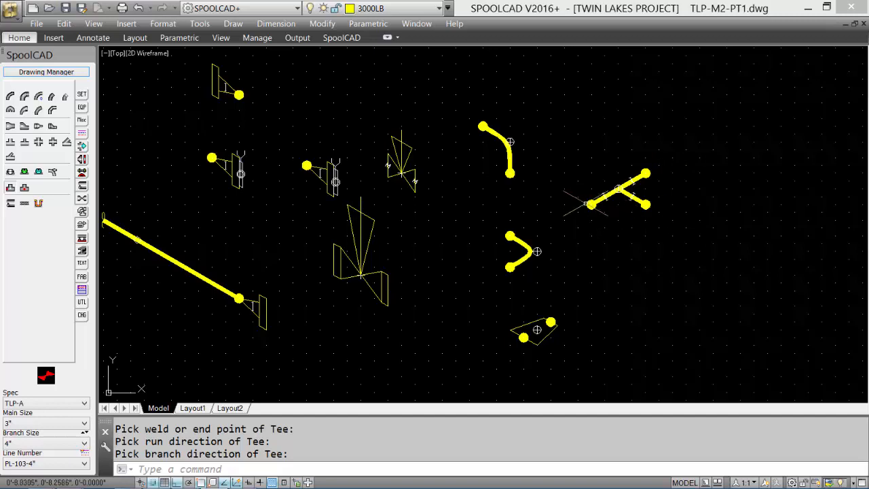
Step: Place a 4" by 3" reducing tee above the straight tee using Weld at Main Run insertion, run along 30° and branch along 90°
left_click(56, 425)
left_click(30, 178)
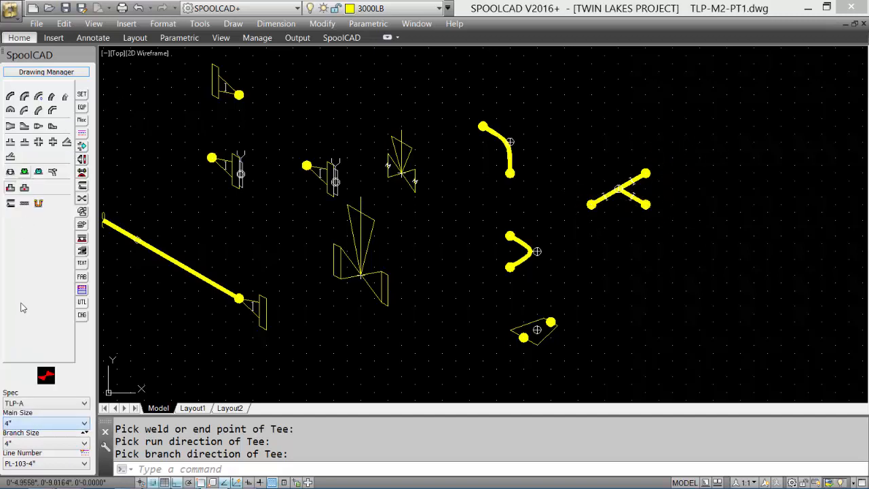
left_click(19, 446)
left_click(38, 218)
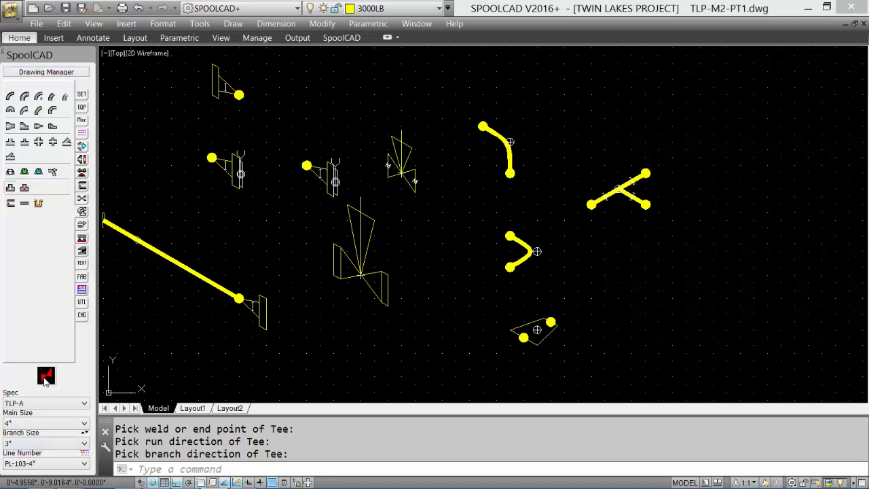
left_click(25, 143)
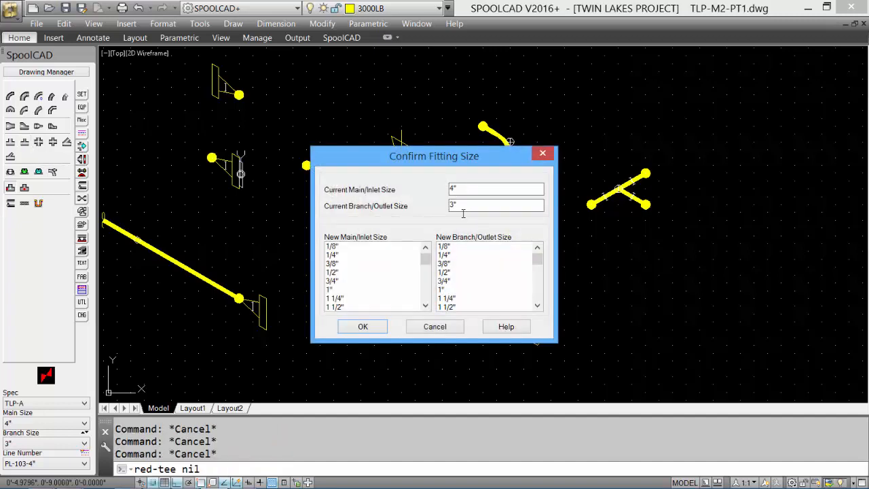
left_click(364, 329)
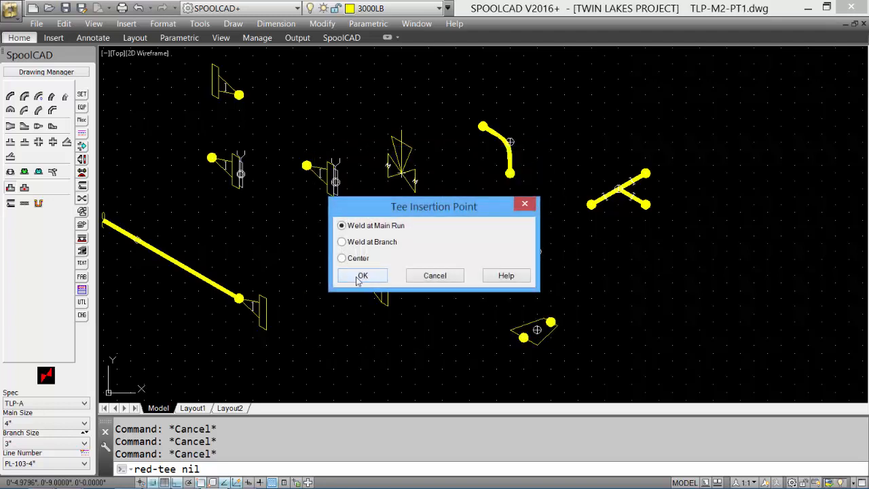
left_click(363, 275)
left_click(579, 146)
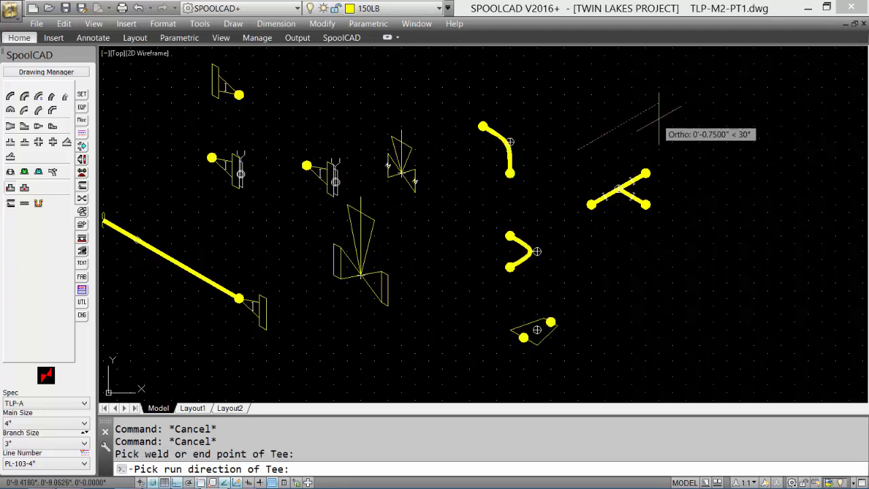
left_click(659, 119)
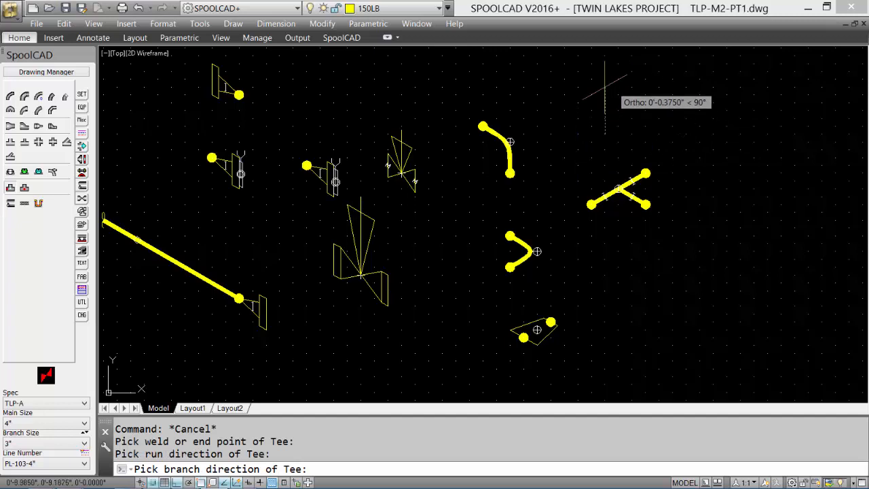
left_click(605, 87)
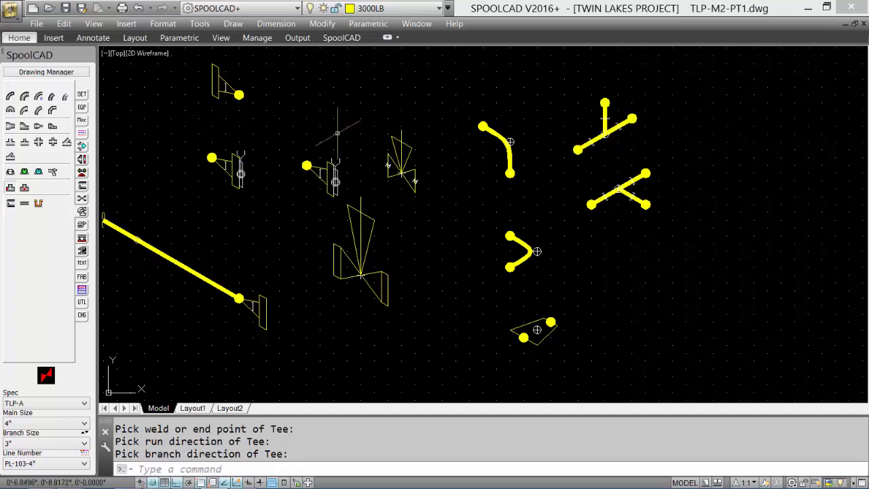
Step: Set the main size to 1" and place a union in the open area below the large gate valve
left_click(82, 227)
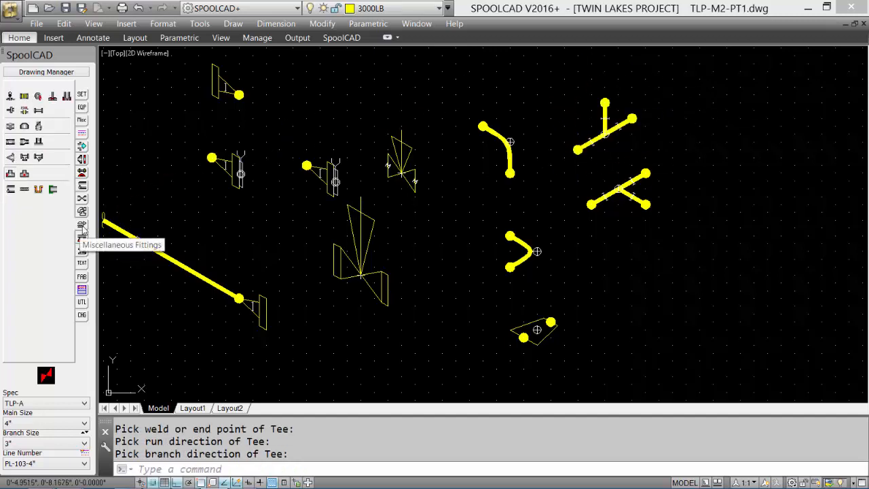
left_click(33, 422)
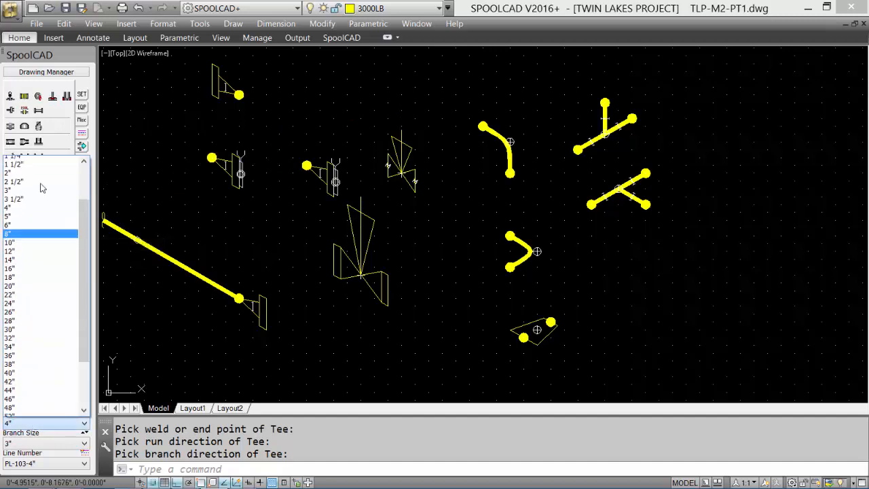
left_click(39, 177)
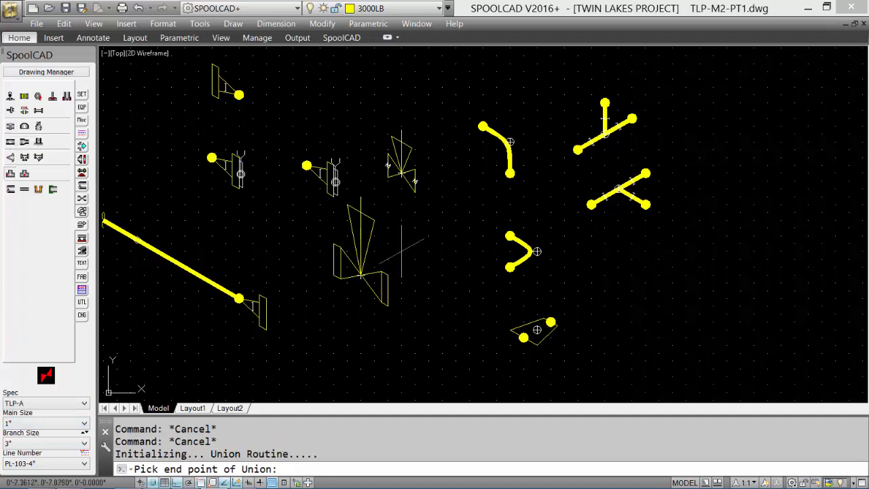
left_click(396, 349)
scroll(392, 349, "up", 2)
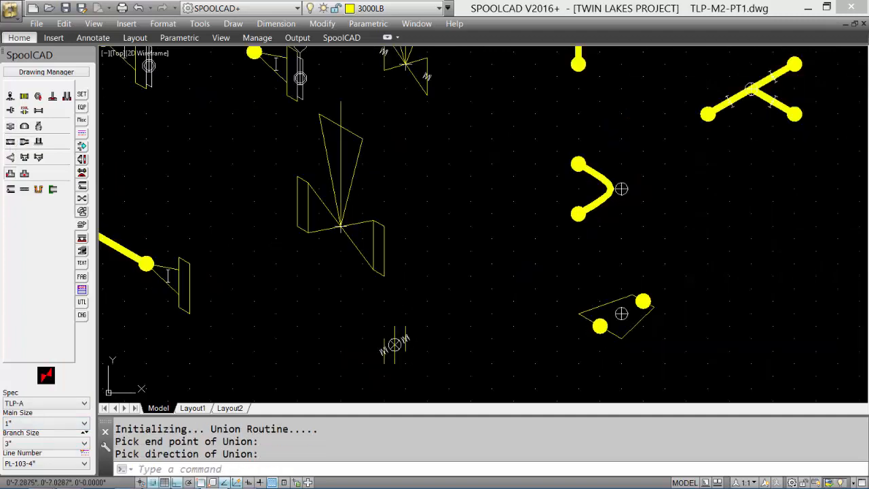
Step: Insert a 1" plug on the lower-right end of the small gate valve in the Left isoplane
left_click(38, 128)
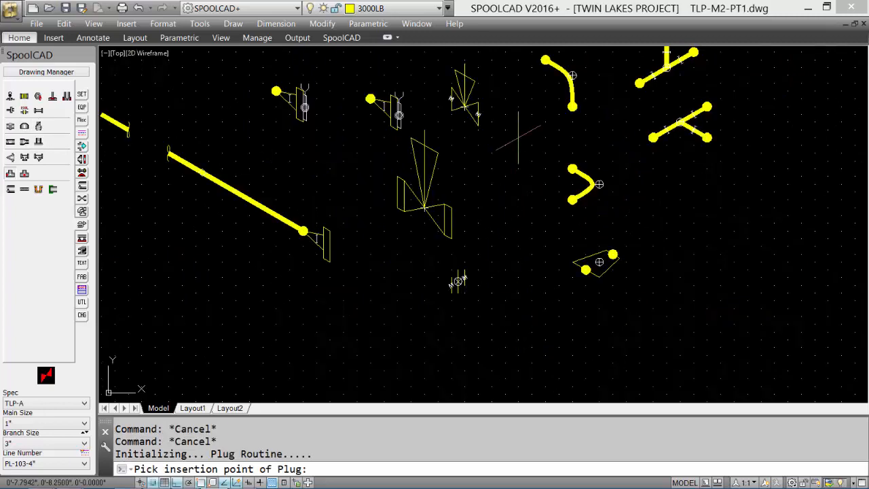
key("F5")
left_click(480, 117)
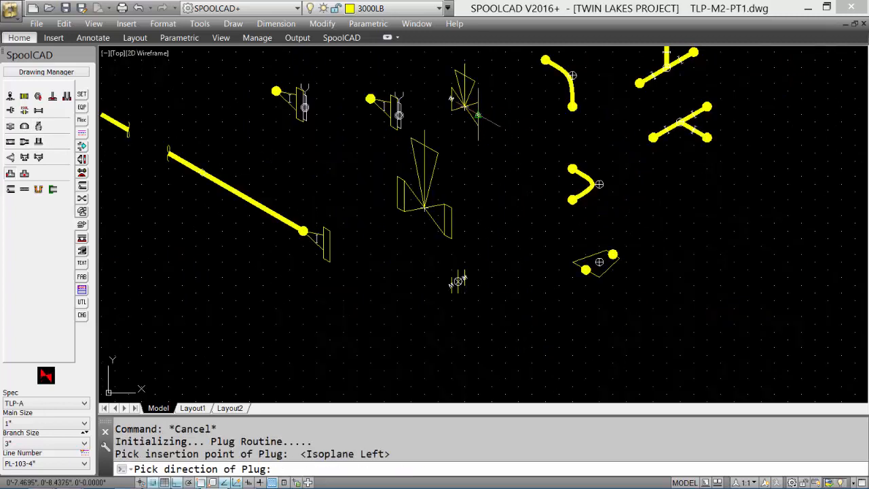
scroll(484, 110, "up", 6)
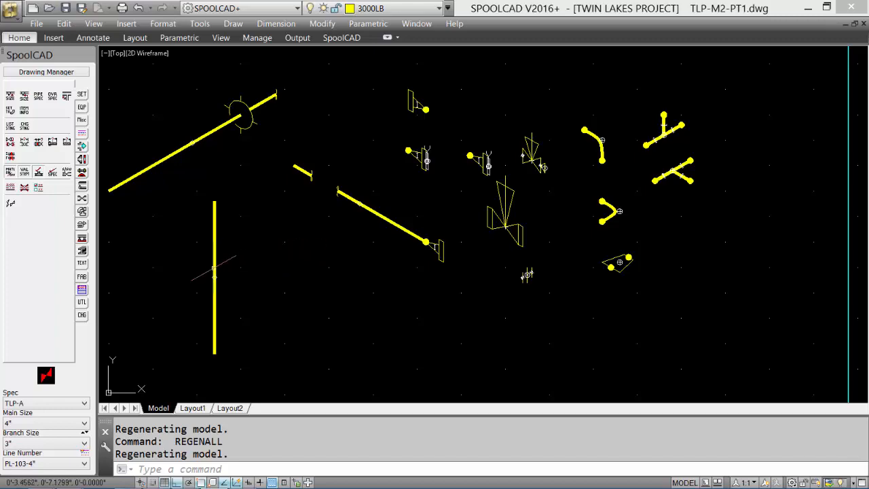
Step: List the material data of the vertical pipe, the flange on the sloping pipe and the large gate valve
mouse_move(214, 272)
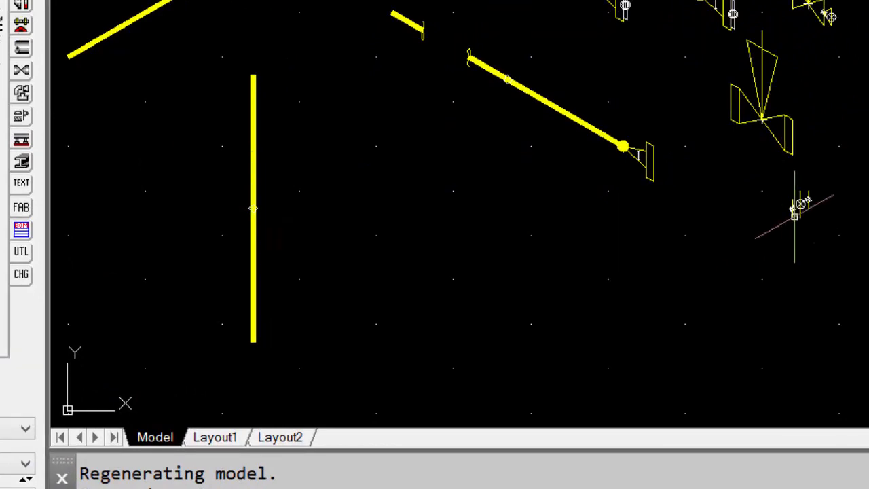
mouse_move(800, 204)
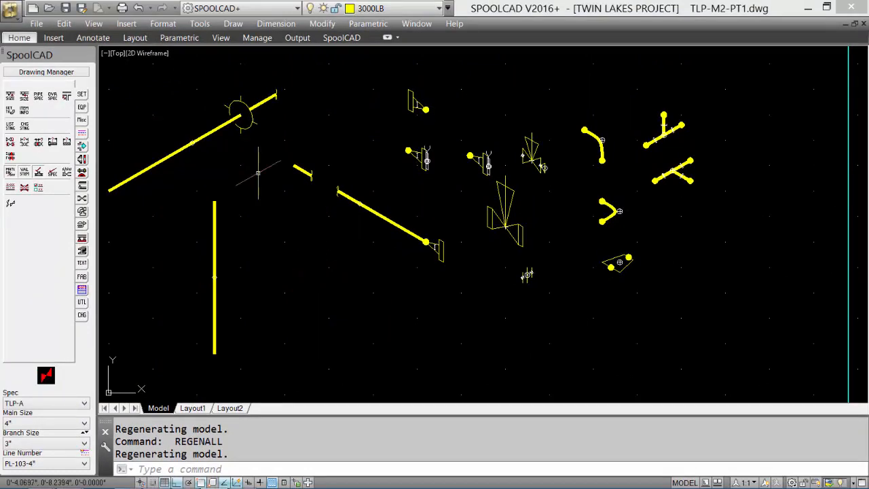
left_click(25, 111)
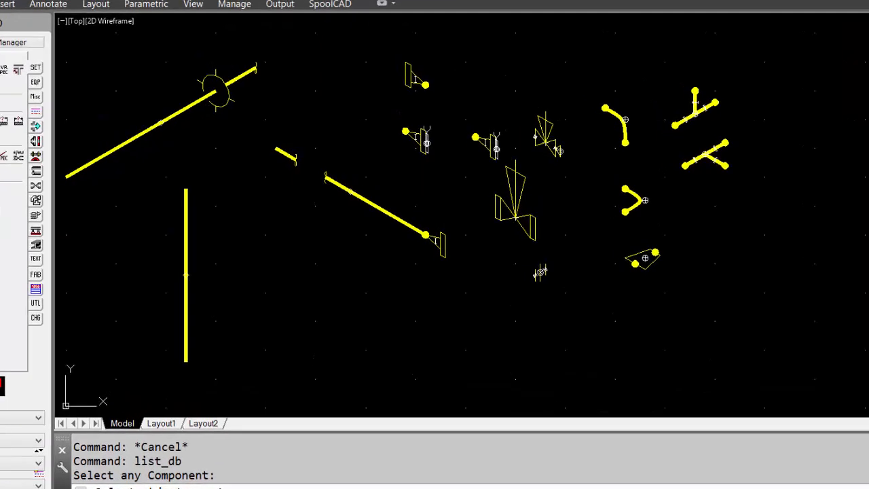
left_click(215, 278)
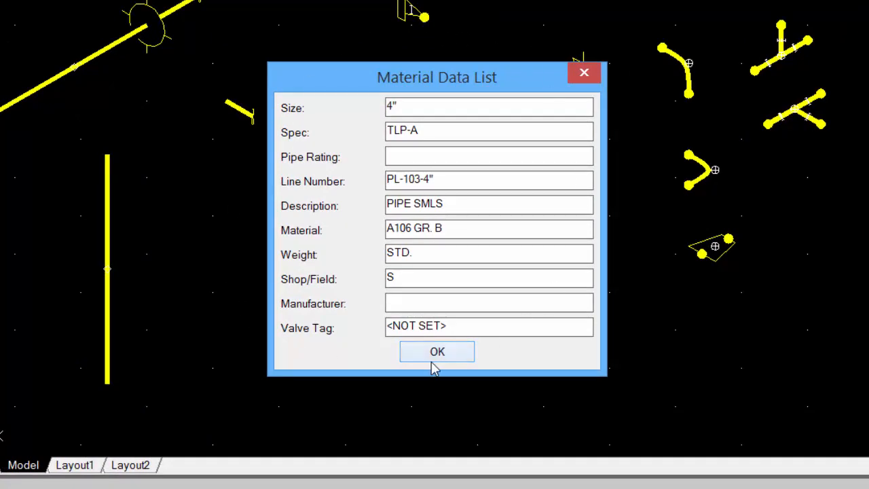
left_click(454, 359)
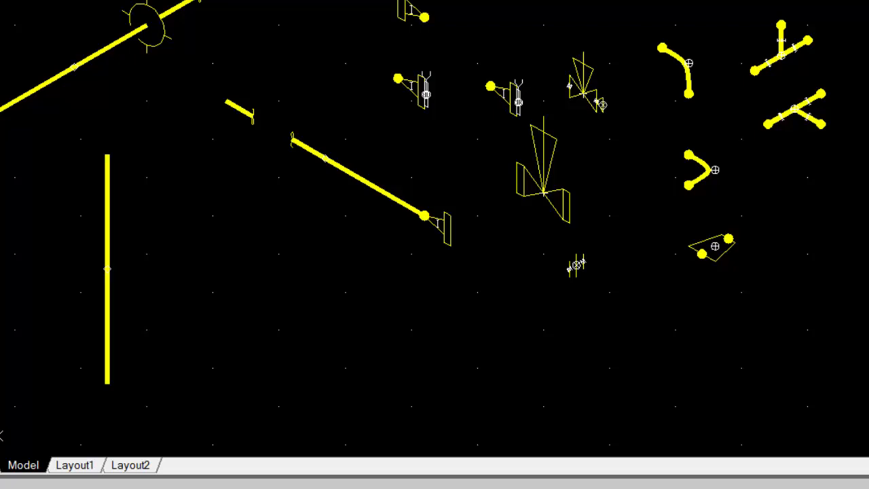
left_click(440, 228)
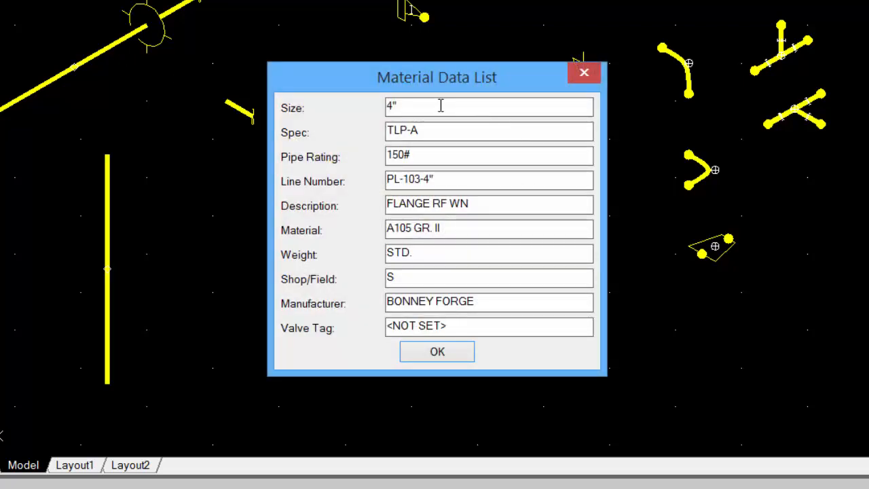
left_click(440, 359)
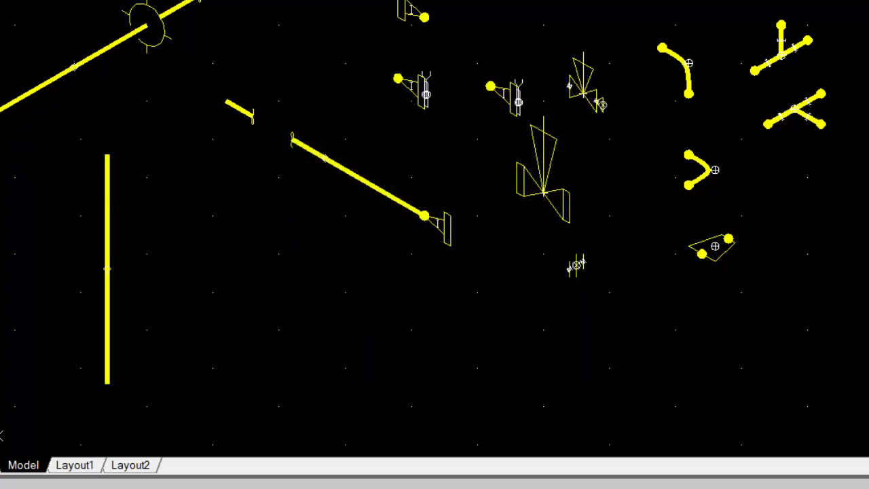
left_click(548, 175)
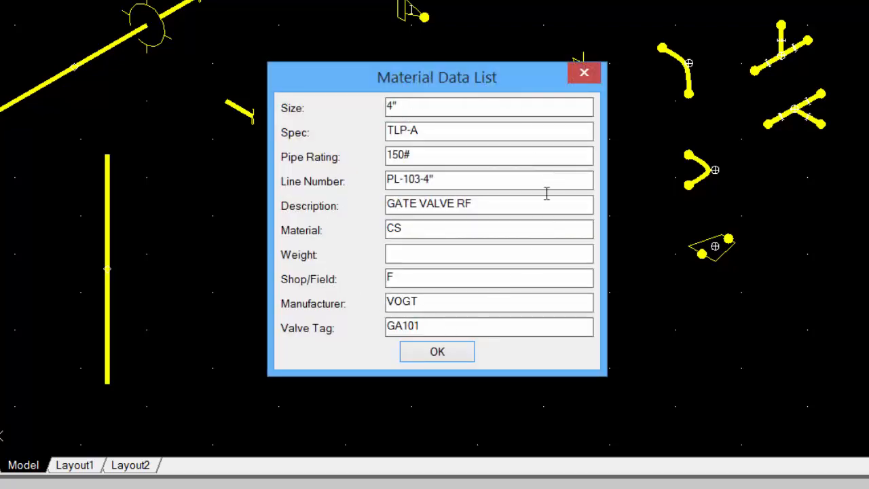
left_click(584, 72)
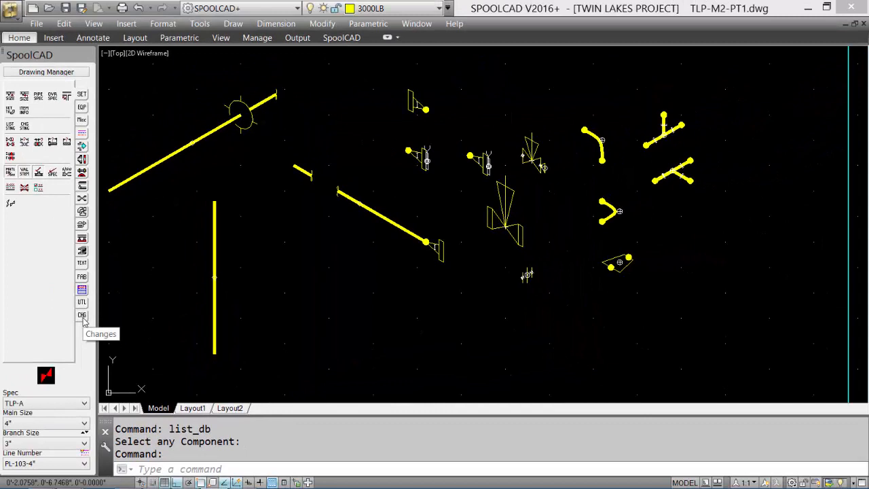
Step: Open the attributes of the flange on the sloping pipe with Dynamic Attribute Edit and read its full component name path
left_click(83, 316)
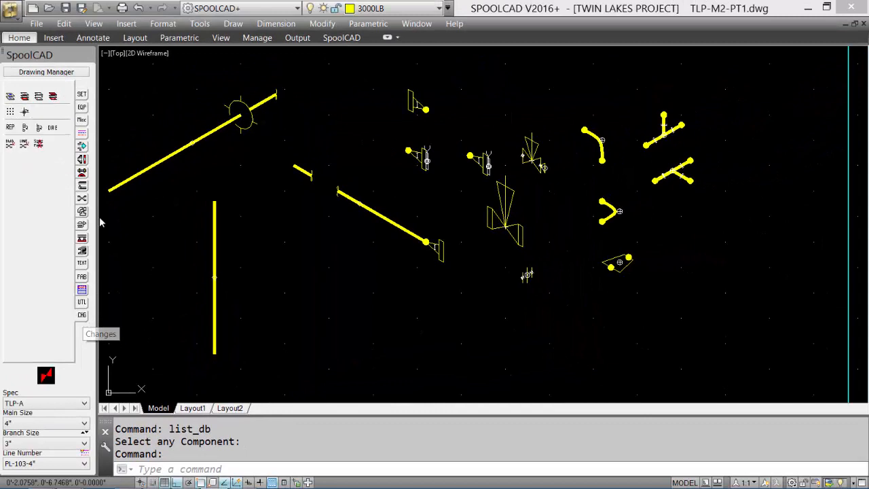
left_click(53, 128)
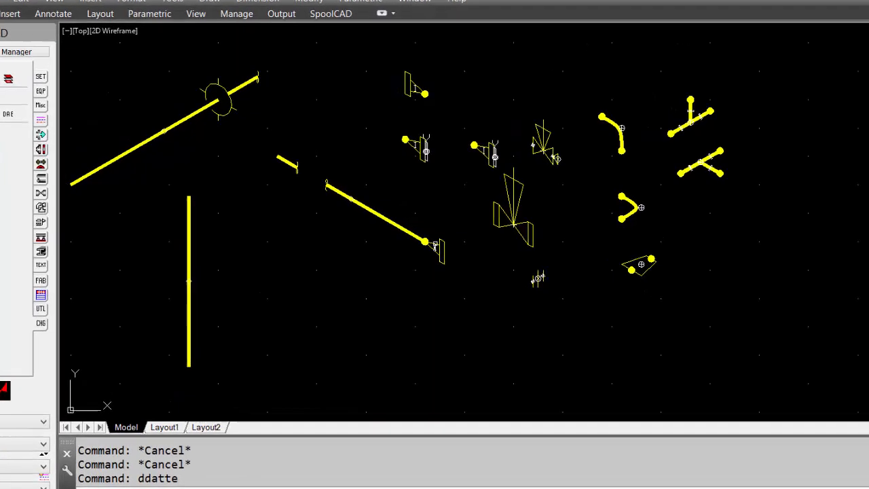
left_click(434, 246)
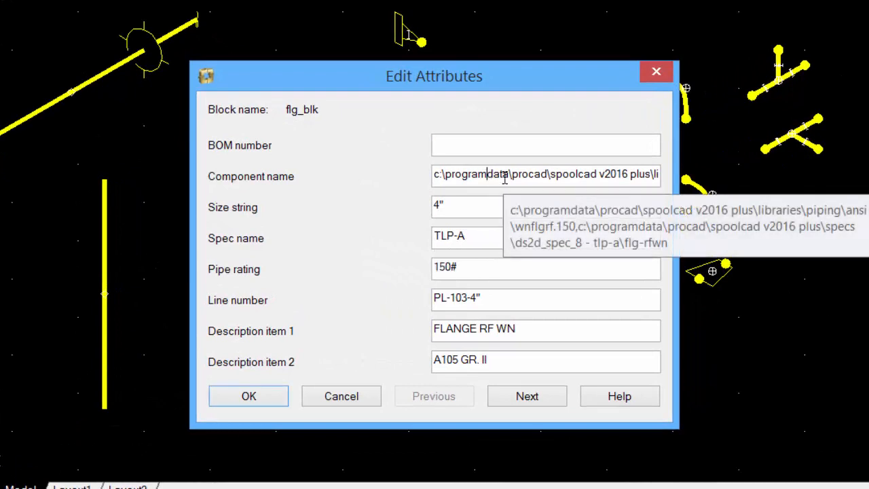
key("Right")
key("Right")
key("Right")
key("Right")
key("Right")
key("Right")
key("Right")
key("Right")
key("Right")
key("Right")
key("Right")
key("Right")
key("Right")
key("Right")
key("Right")
key("Right")
key("Right")
key("Right")
key("Right")
key("Right")
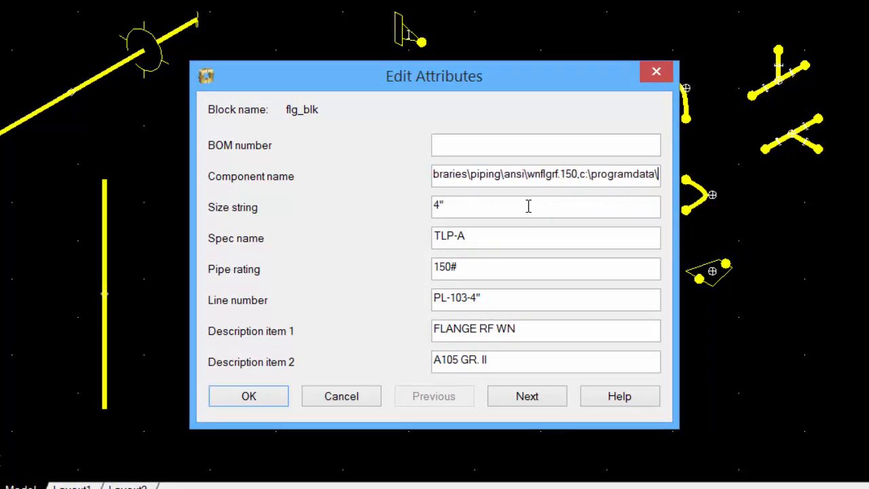
key("Right")
key("Right")
key("Right")
key("Right")
key("Right")
key("Right")
key("Right")
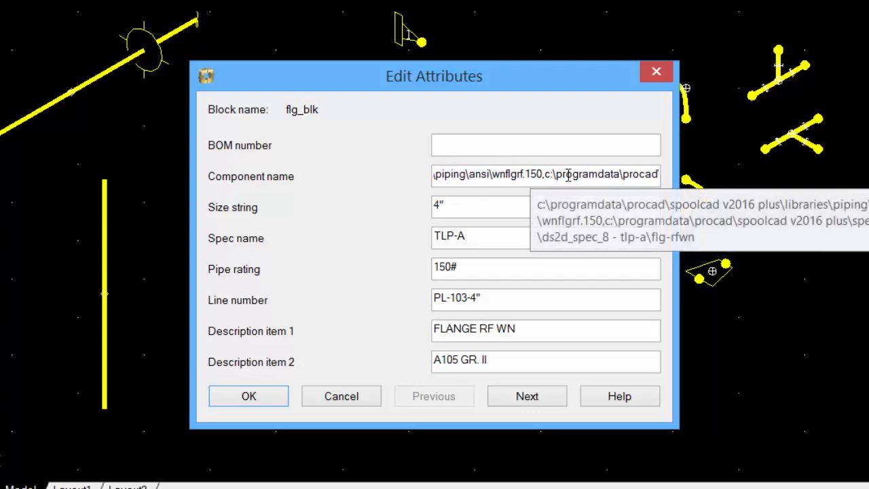
key("Right")
key("Right")
key("Right")
key("Right")
key("Right")
key("Right")
key("Right")
key("Right")
key("Right")
key("Right")
key("Right")
key("Right")
key("Right")
key("Right")
key("Right")
key("Right")
key("Right")
key("Right")
key("Right")
key("Right")
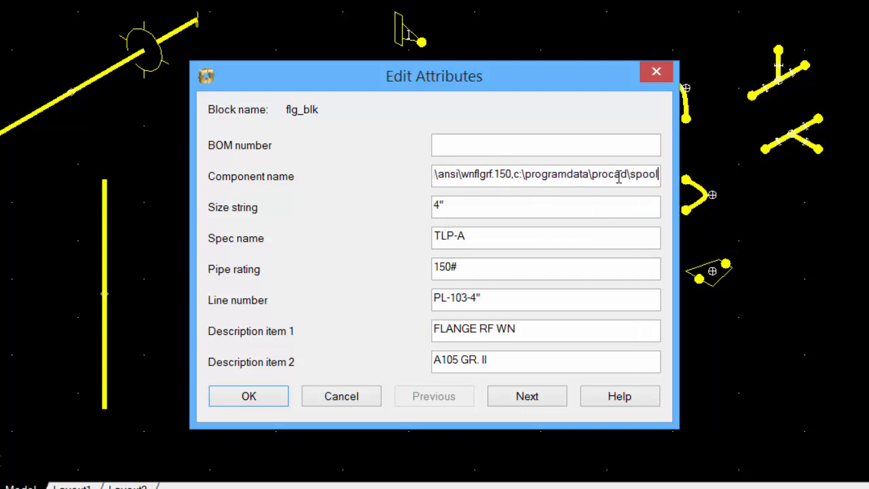
key("Right")
key("Right")
key("Right")
key("Right")
key("Right")
key("Right")
key("Right")
key("Right")
key("Right")
key("Right")
key("Right")
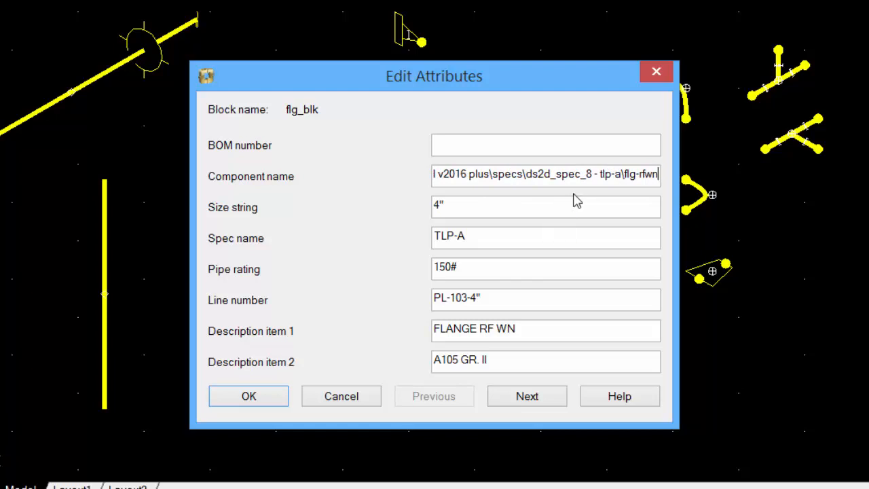
Step: Review the remaining pages of the flange's attributes and close them without making changes
left_click(525, 398)
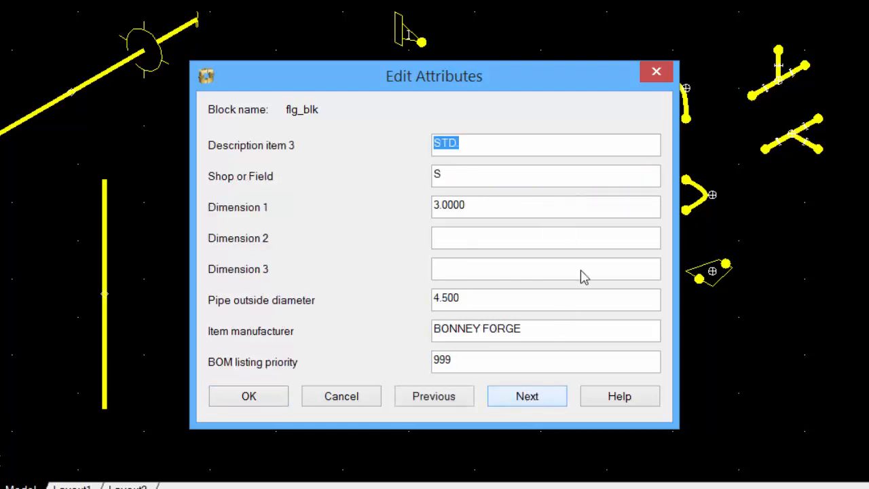
left_click(525, 401)
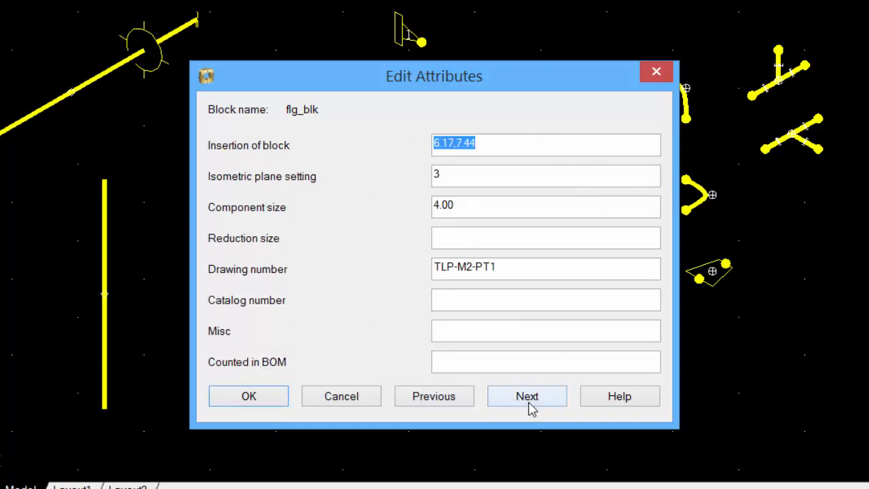
left_click(529, 404)
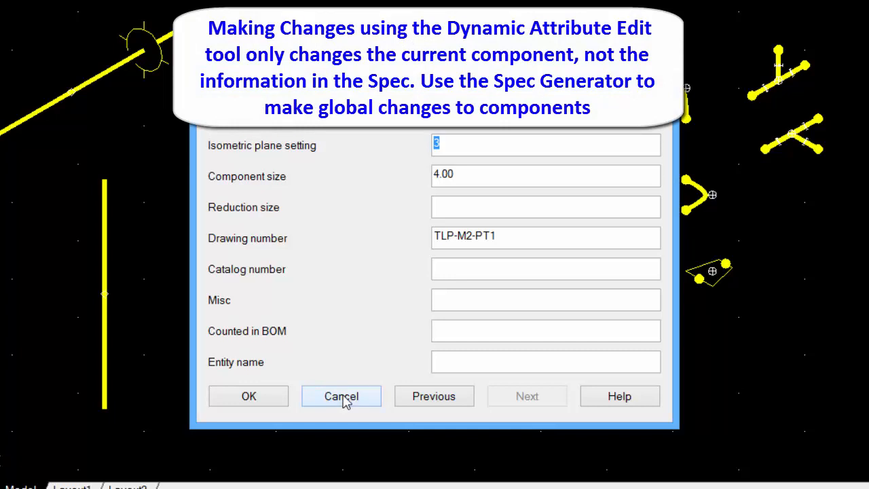
left_click(343, 399)
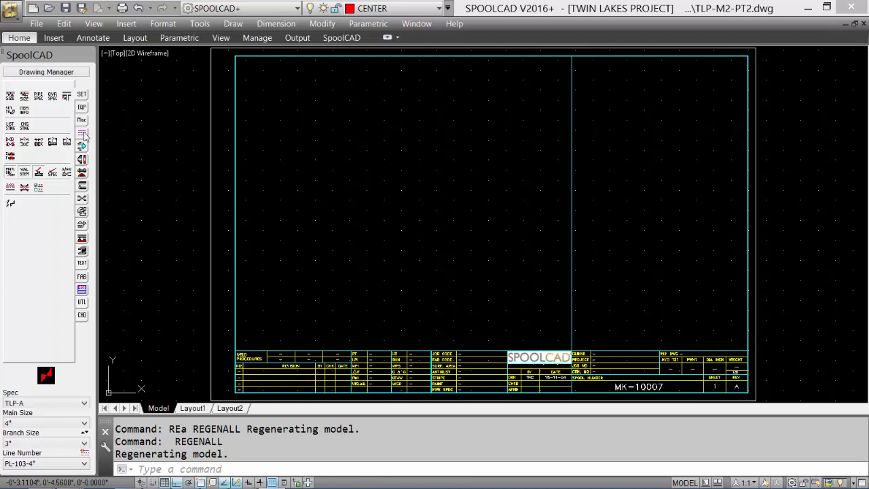
double_click(179, 214)
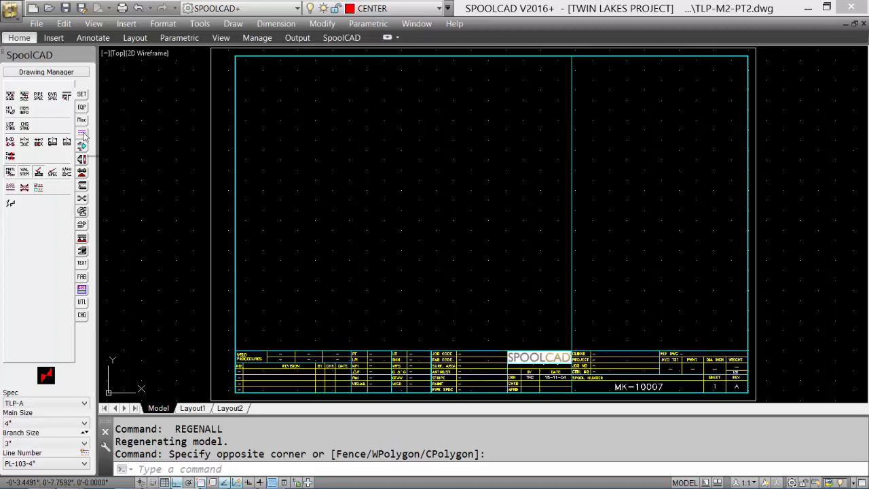
Step: Draw a seven-segment zigzag pipe routing line in the upper-left of the drawing frame, alternating 30° and vertical segments
left_click(82, 134)
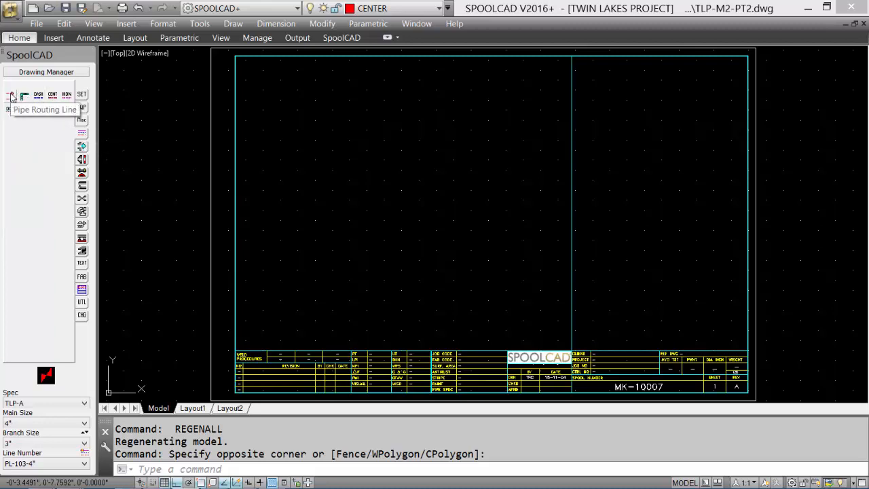
left_click(11, 96)
left_click(262, 127)
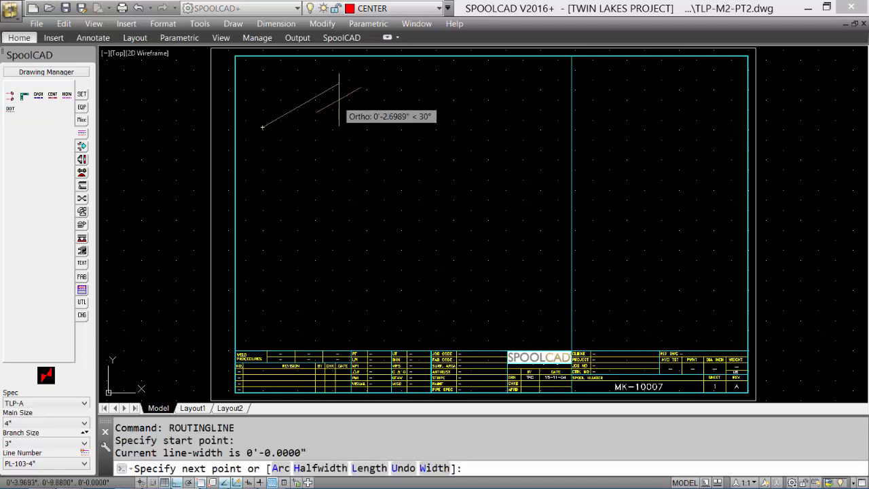
left_click(311, 100)
left_click(312, 163)
left_click(362, 134)
left_click(362, 104)
left_click(399, 83)
left_click(399, 120)
left_click(452, 90)
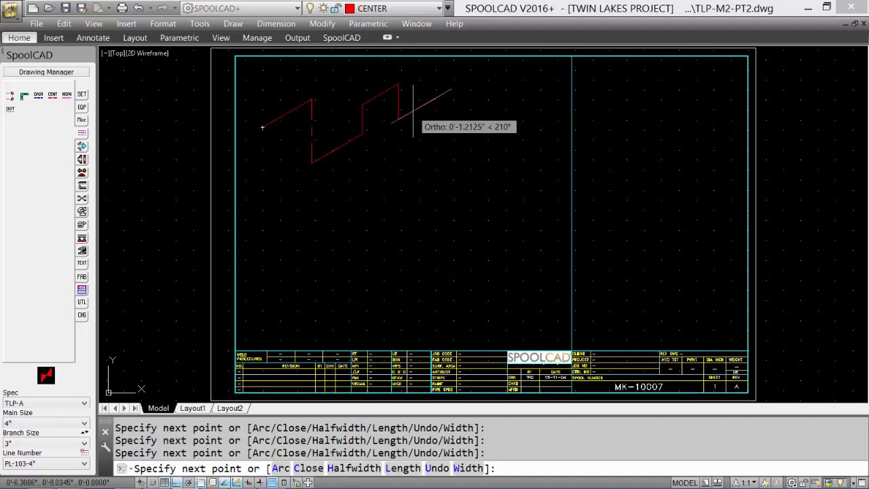
key("Return")
Step: Add 90-degree LR elbows only to every corner of the zigzag routing line with AutoElbow
scroll(394, 199, "up", 4)
mouse_move(393, 199)
middle_mouse_down()
mouse_move(411, 315)
mouse_move(494, 307)
mouse_move(494, 295)
middle_mouse_up()
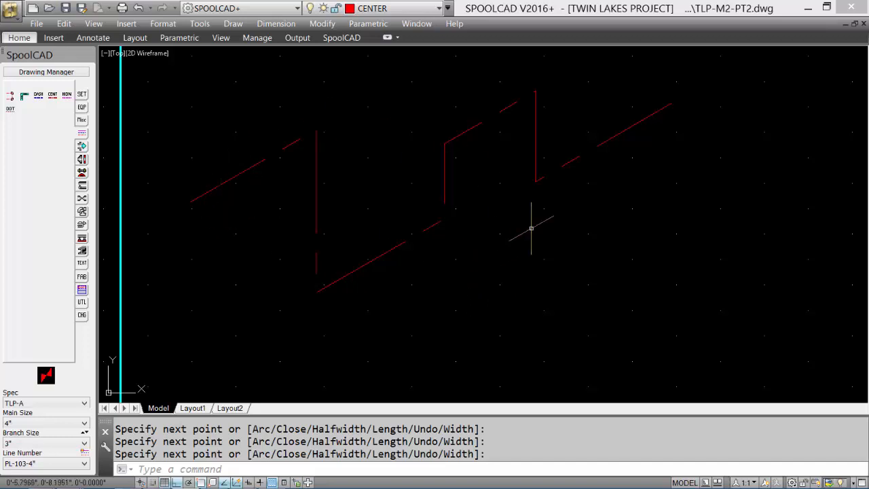
left_click(83, 185)
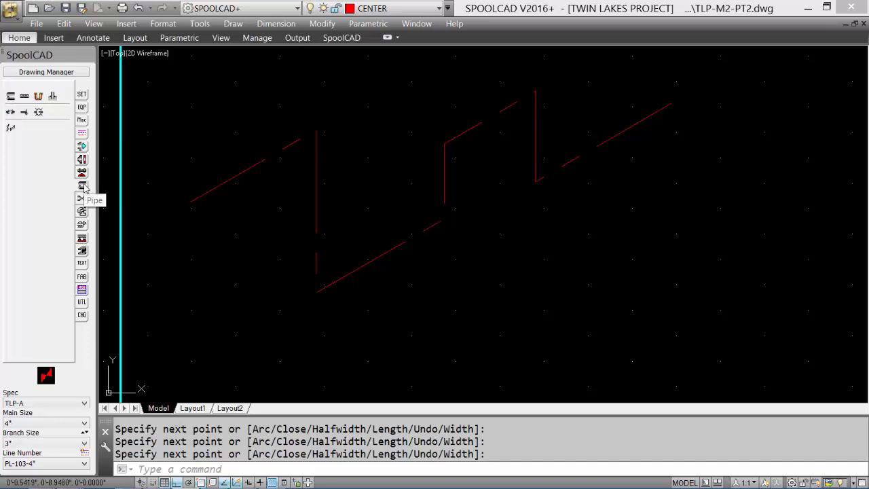
left_click(38, 97)
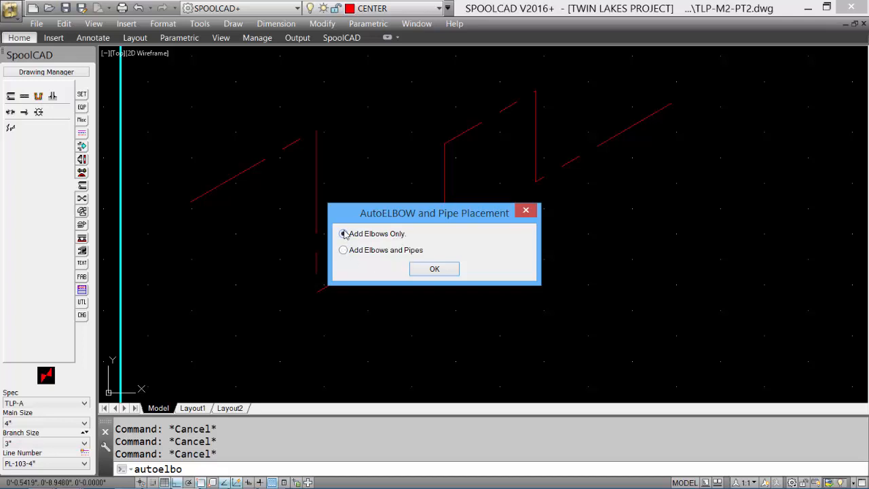
left_click(433, 269)
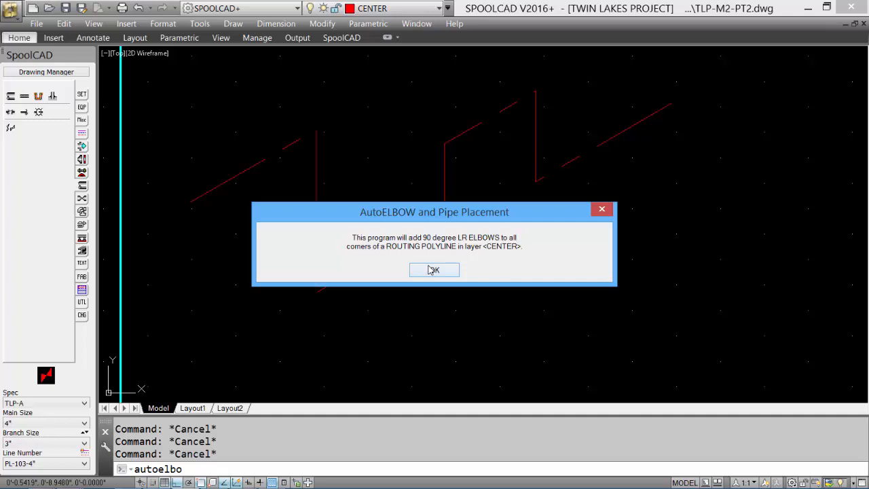
left_click(429, 272)
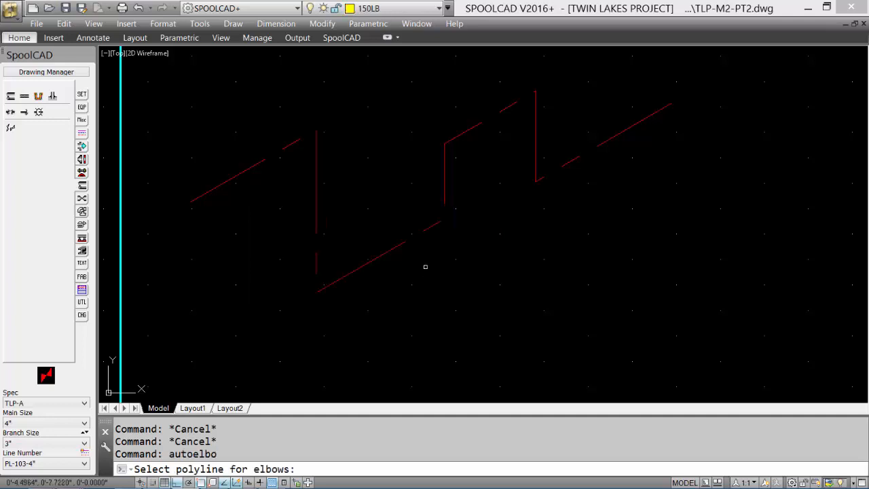
left_click(249, 173)
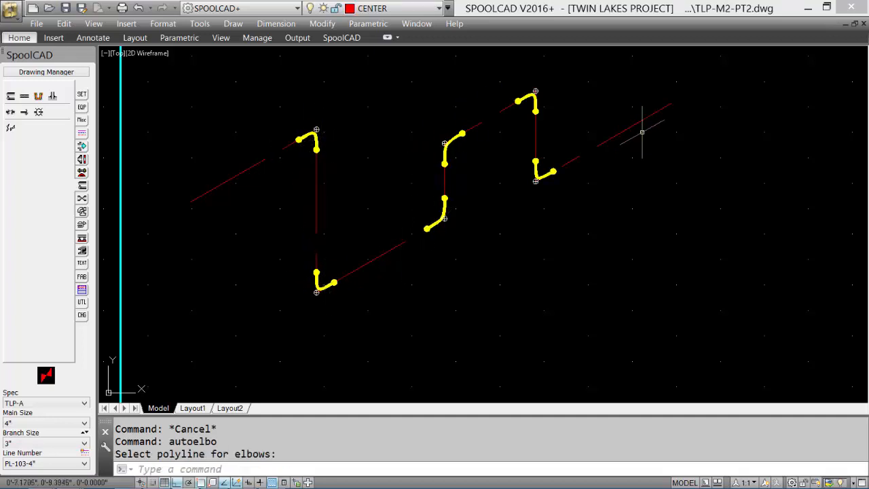
Step: Start a second pipe routing line below the first with three segments: up at 30°, straight down, and up at 30°
scroll(586, 184, "down", 1)
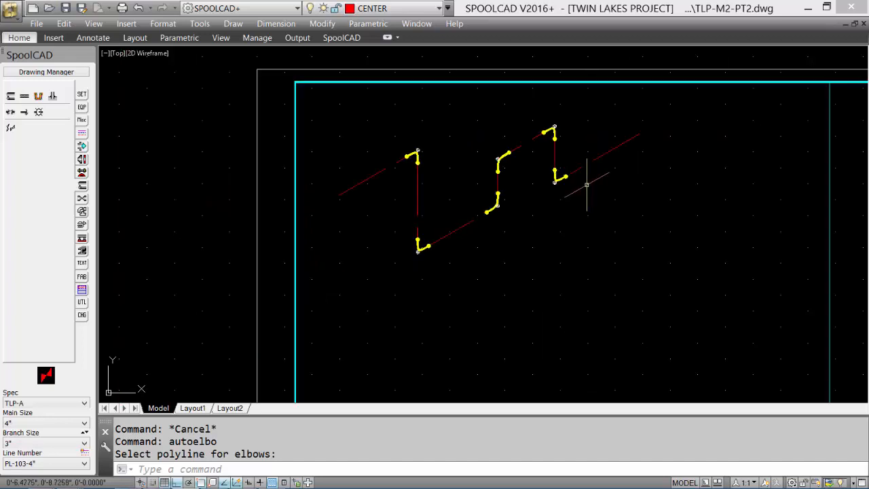
middle_click_drag(582, 204, 509, 145)
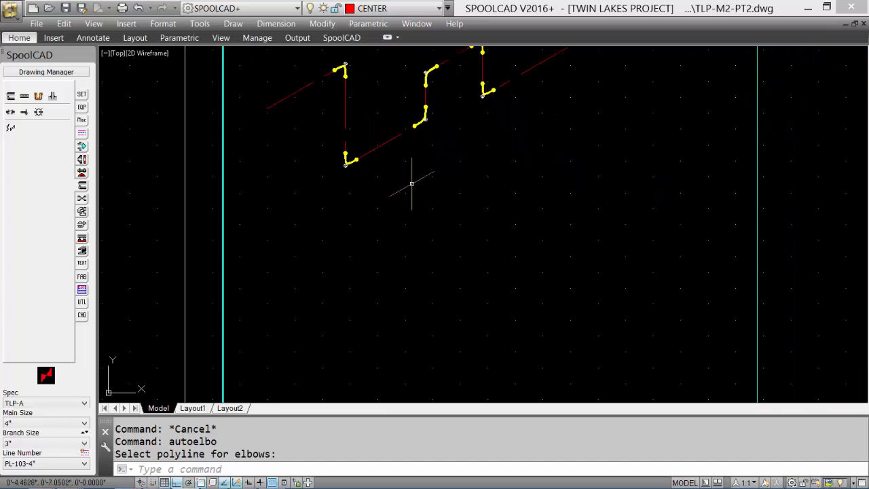
left_click(82, 146)
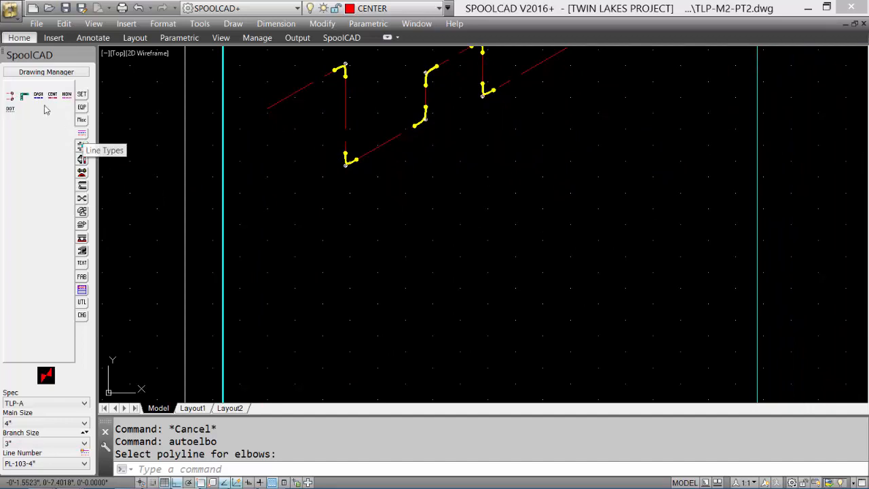
left_click(11, 97)
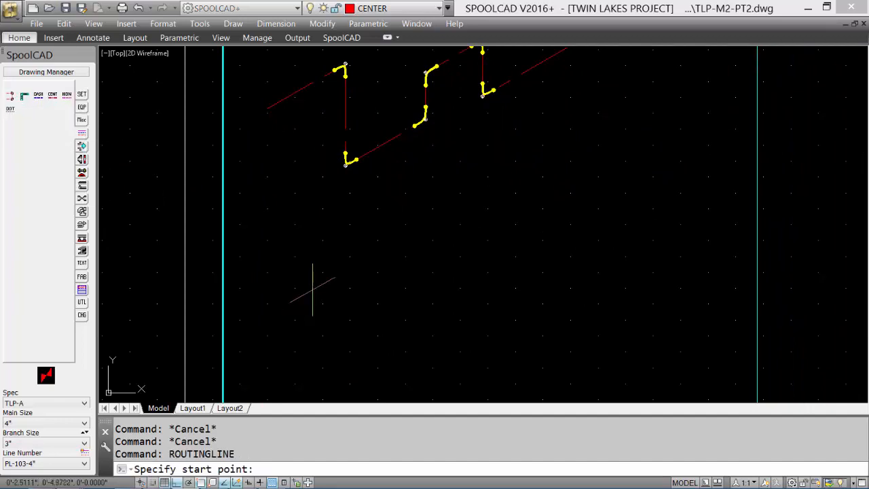
left_click(312, 289)
left_click(420, 229)
left_click(420, 314)
left_click(512, 265)
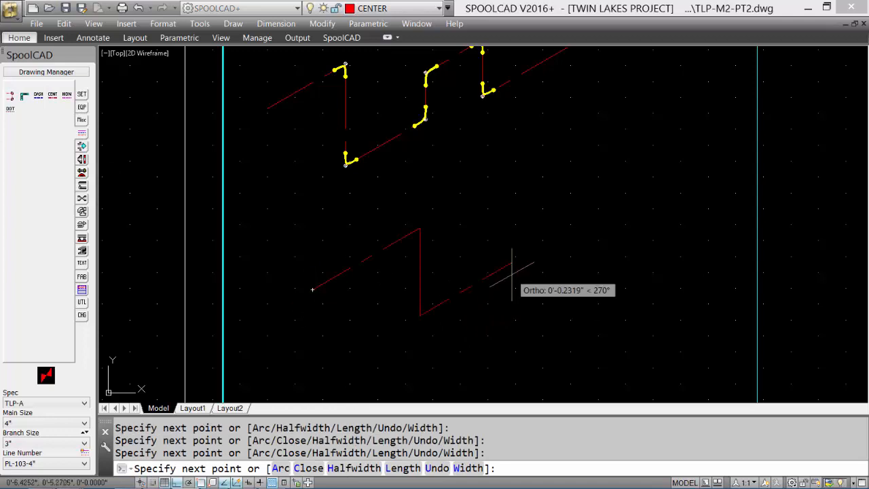
Step: Continue the second routing line with one segment in Isoplane Left, three in Isoplane Top and a final vertical riser in Isoplane Right
key("F5")
left_click(588, 306)
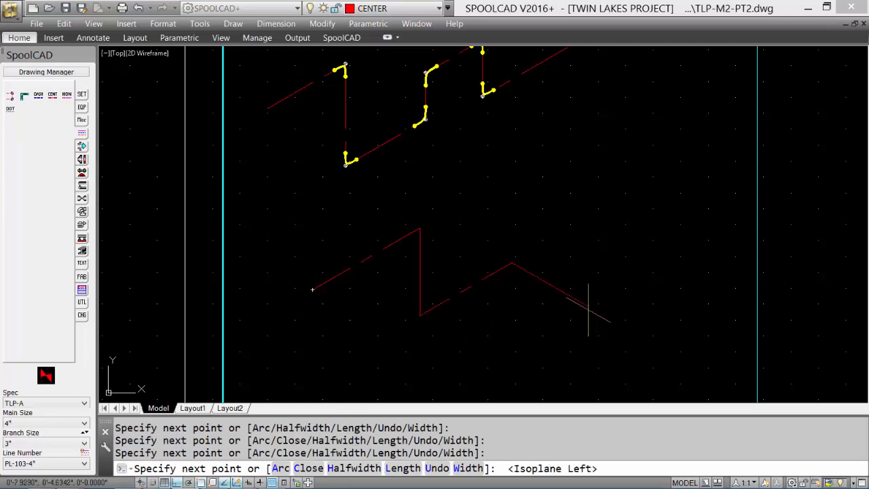
key("F5")
left_click(642, 275)
left_click(596, 249)
left_click(655, 215)
key("F5")
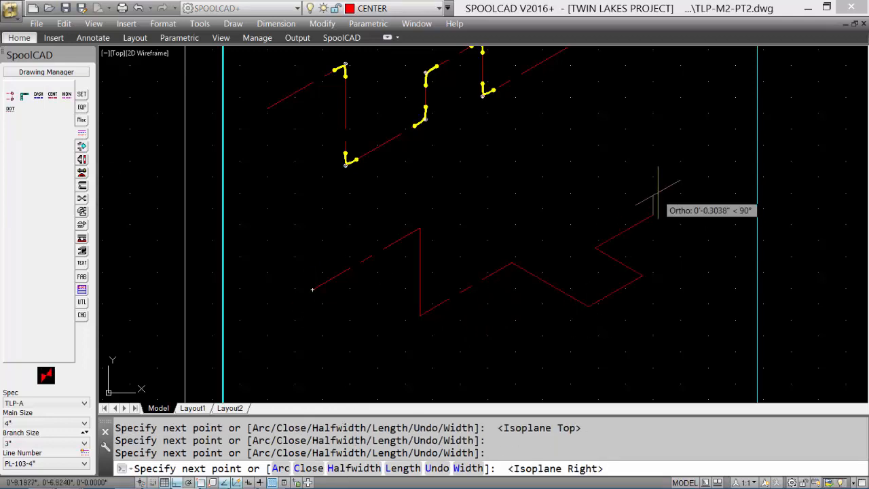
left_click(654, 127)
key("Return")
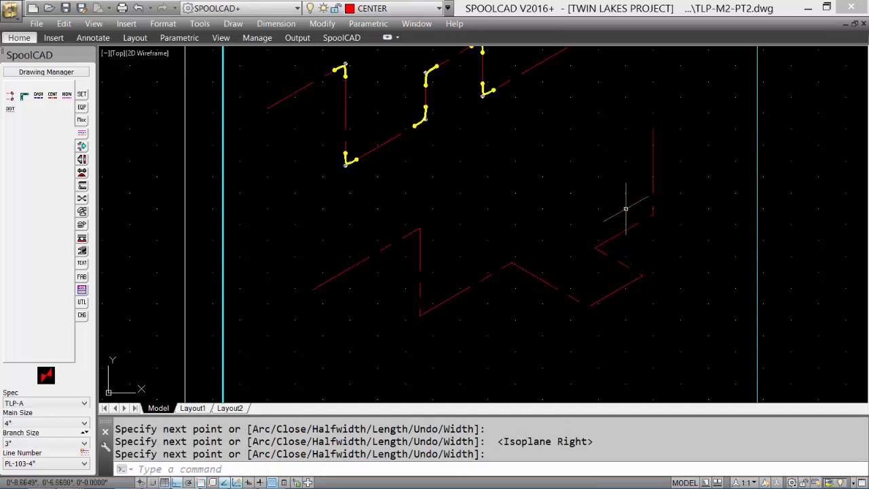
Step: Add elbows and pipes along the second routing line with AutoElbow's Add Elbows and Pipes option
left_click(81, 186)
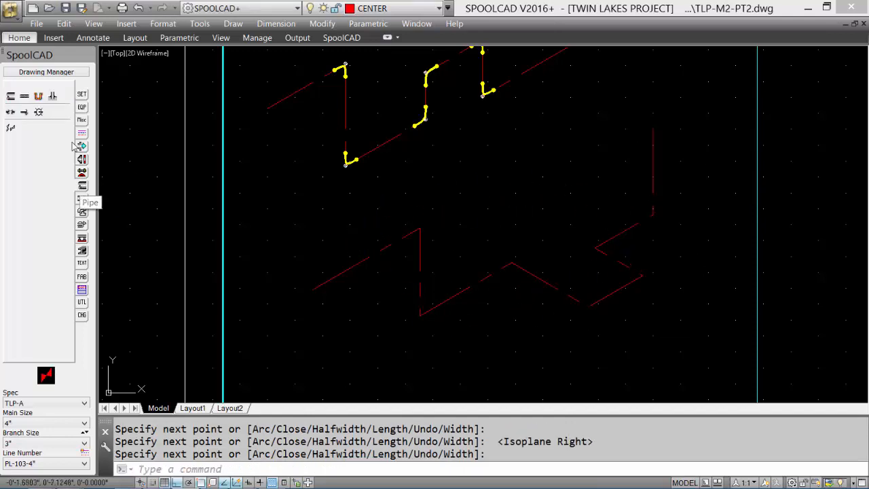
left_click(39, 96)
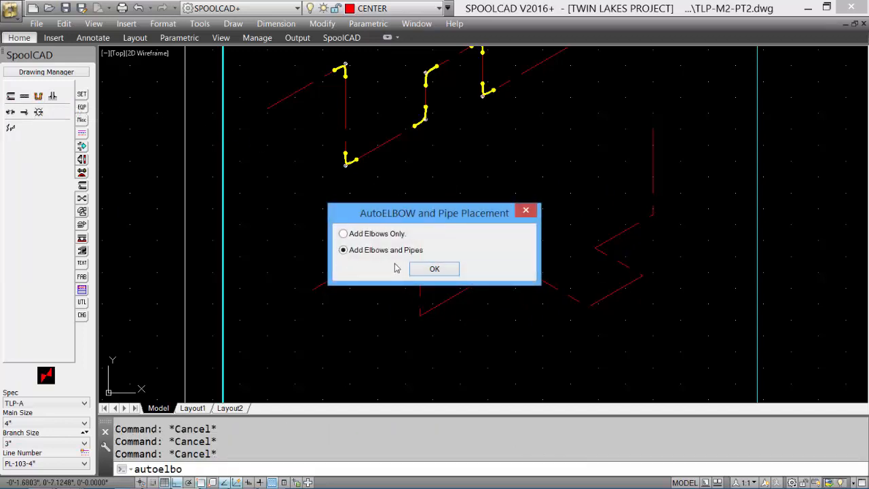
left_click(433, 270)
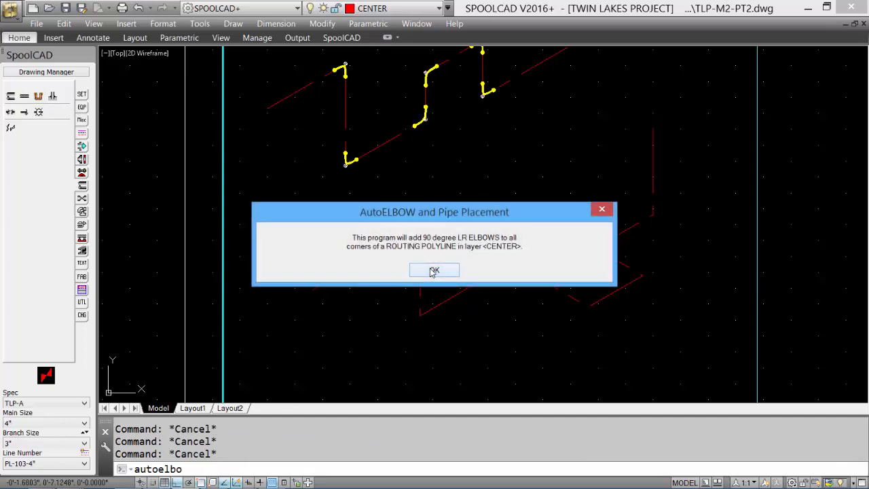
left_click(434, 271)
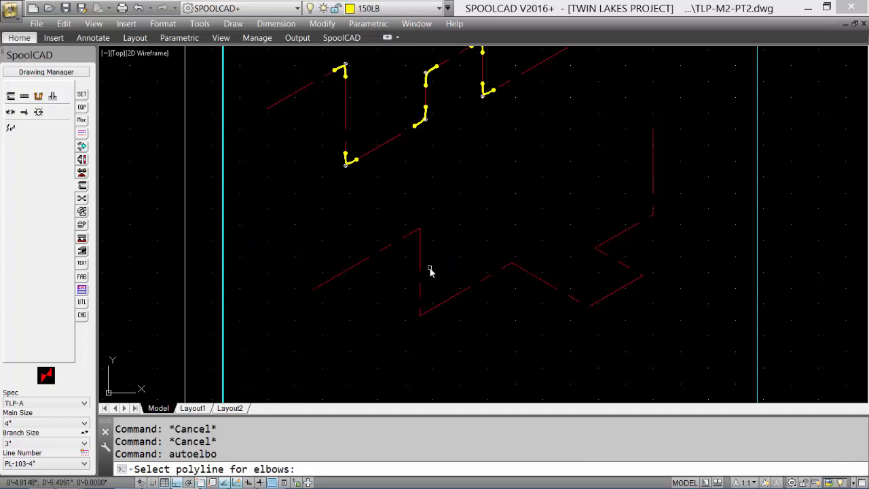
left_click(383, 248)
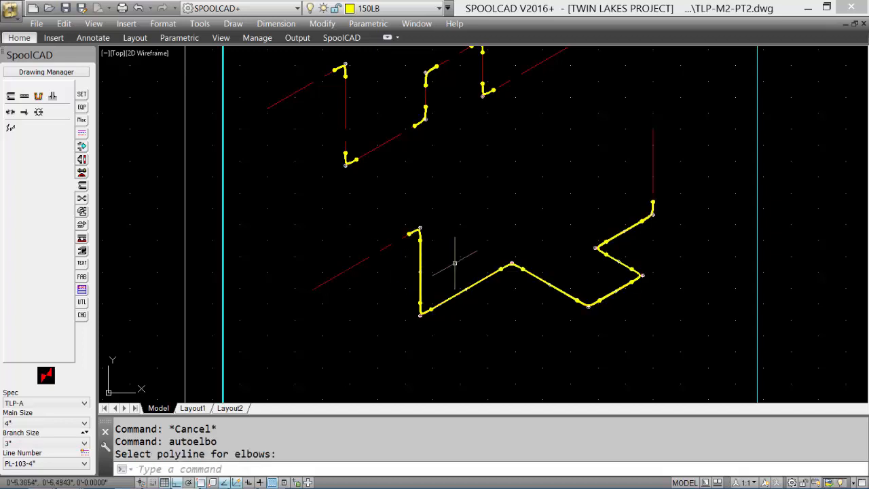
scroll(453, 258, "up", 4)
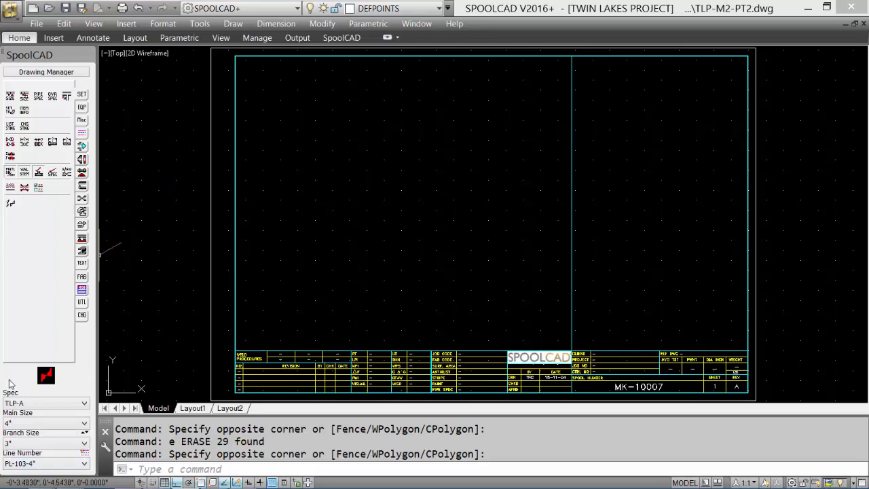
Step: Insert a 4" flange by its Face of Flange point in the upper-left of the empty drawing frame, directed up along 30°
left_click(83, 170)
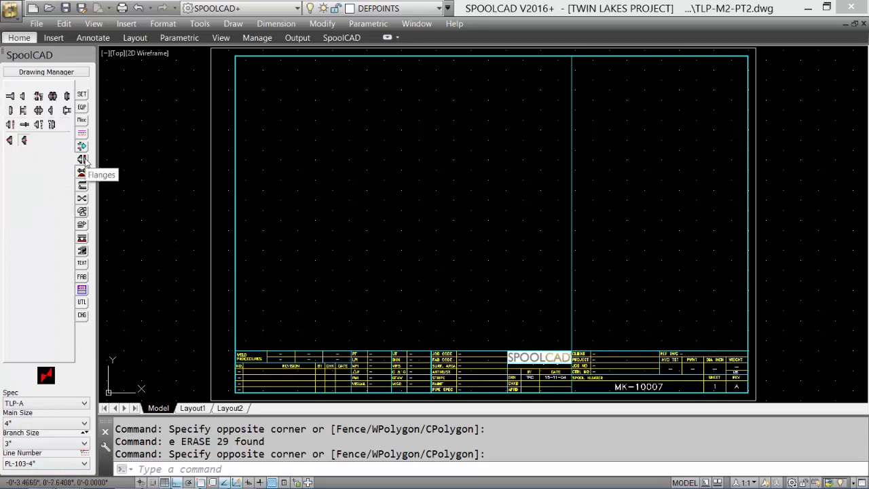
left_click(25, 97)
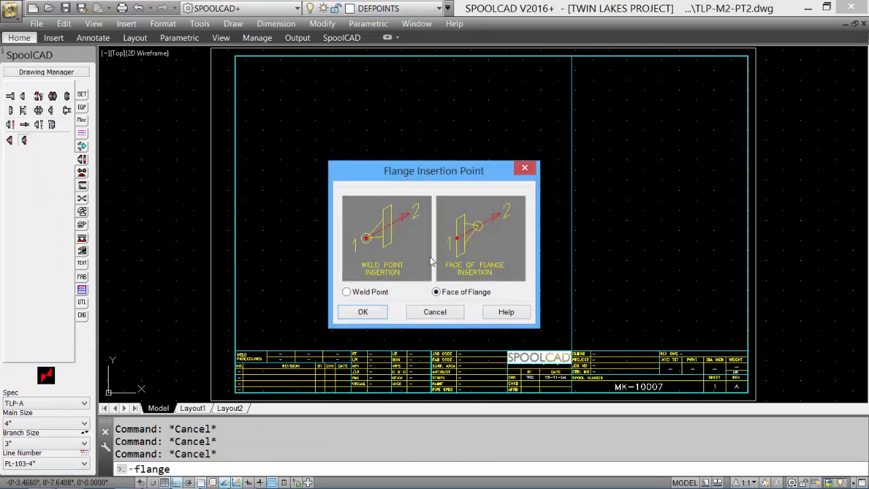
left_click(362, 312)
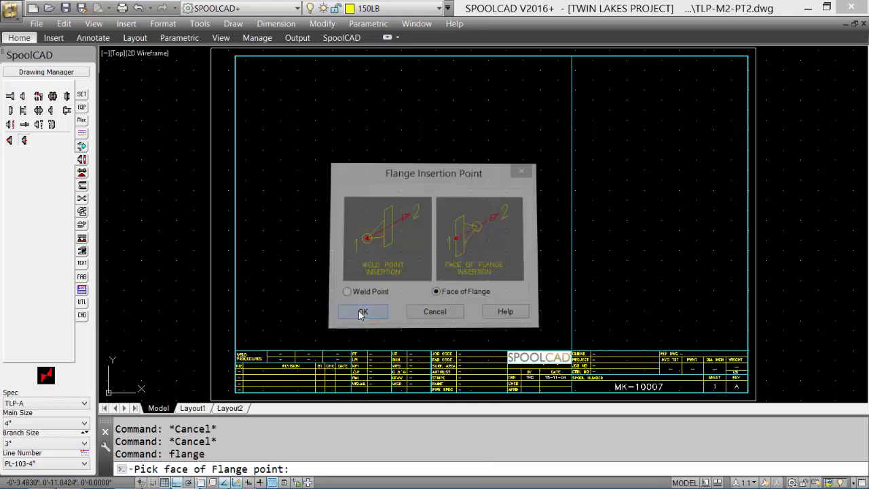
left_click(307, 134)
left_click(341, 122)
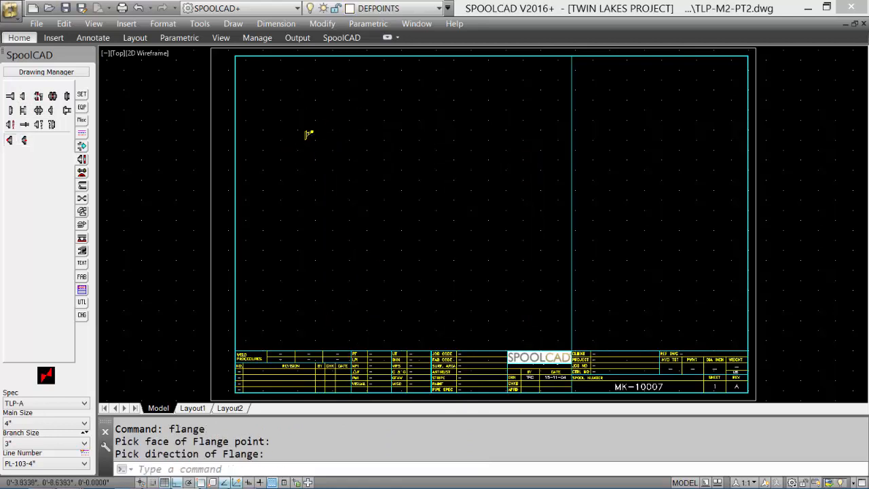
Step: Attach a 90-degree LR elbow to the center of the flange's weld point, running along 30° and turning downward
scroll(339, 122, "up", 4)
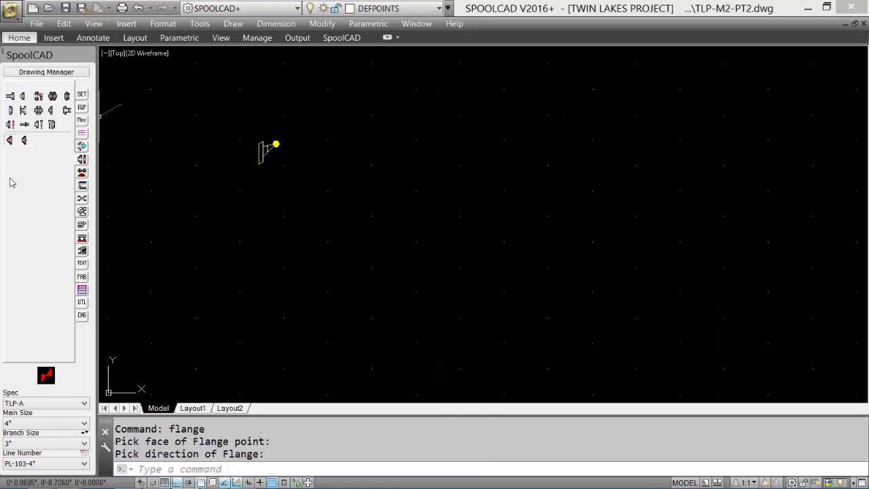
left_click(82, 212)
left_click(10, 96)
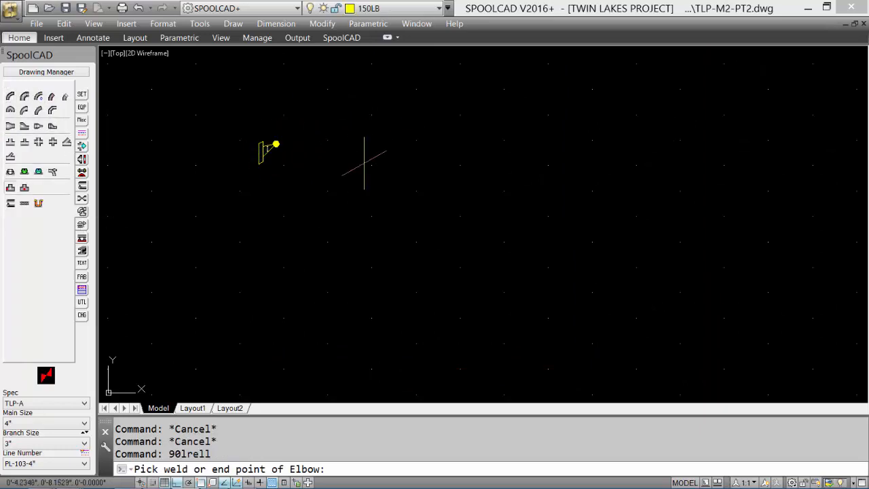
right_click(390, 164, "shift")
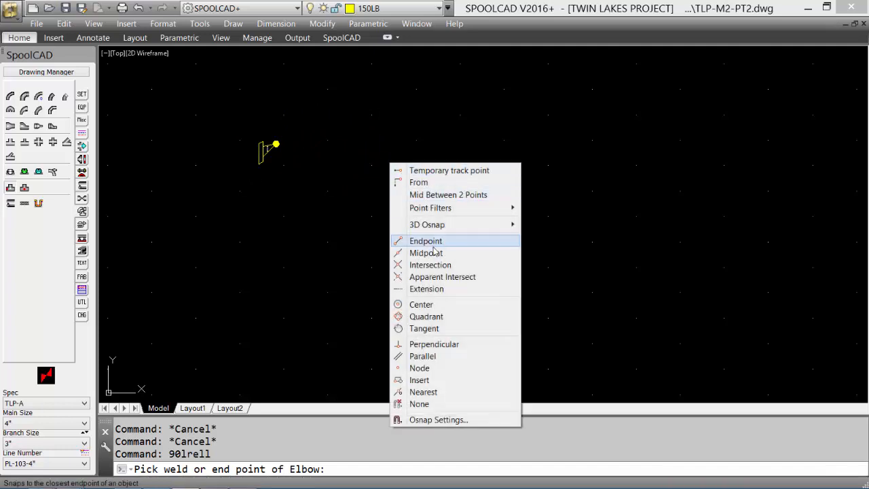
left_click(421, 305)
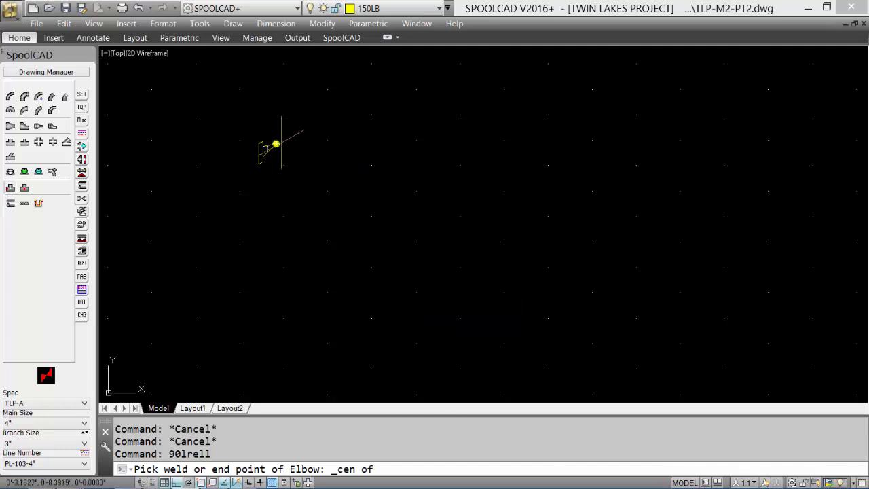
left_click(278, 144)
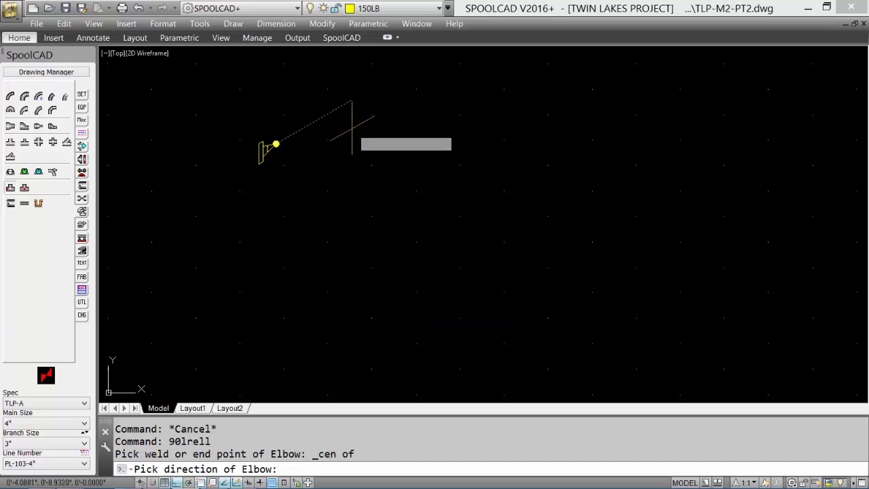
left_click(356, 125)
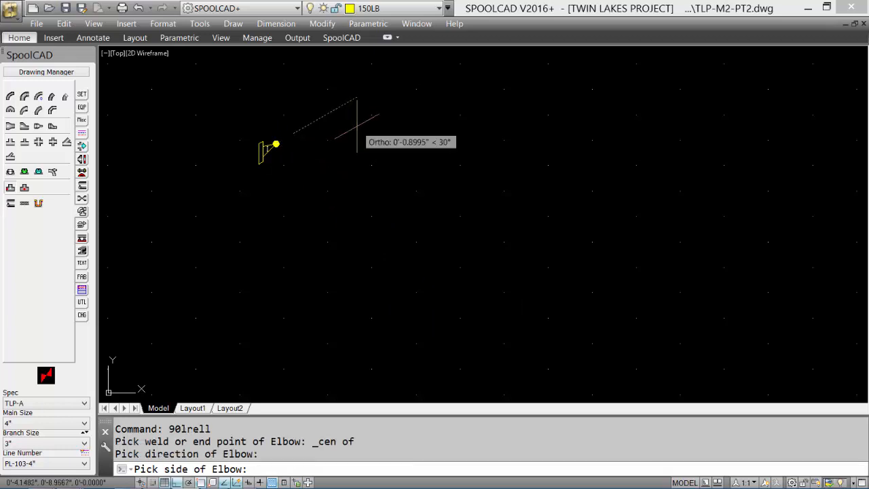
left_click(315, 291)
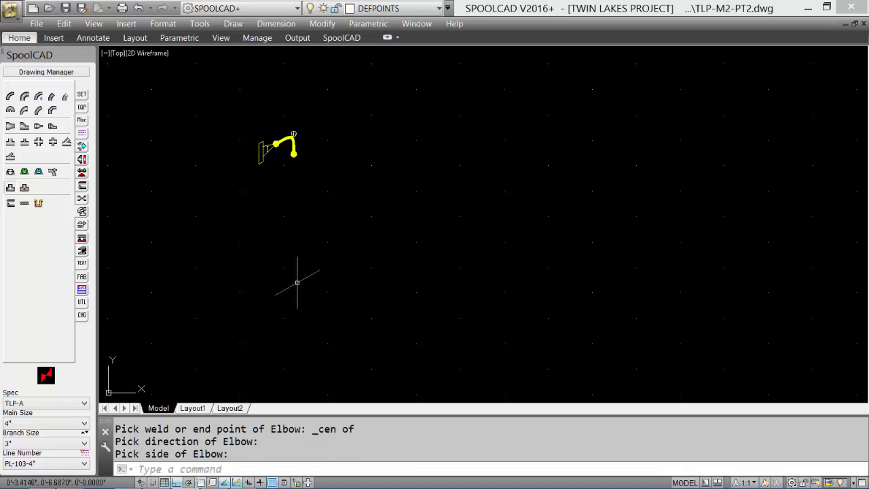
Step: Draw a vertical pipe straight down from the center of the elbow's lower weld point
left_click(23, 203)
right_click(429, 204, "shift")
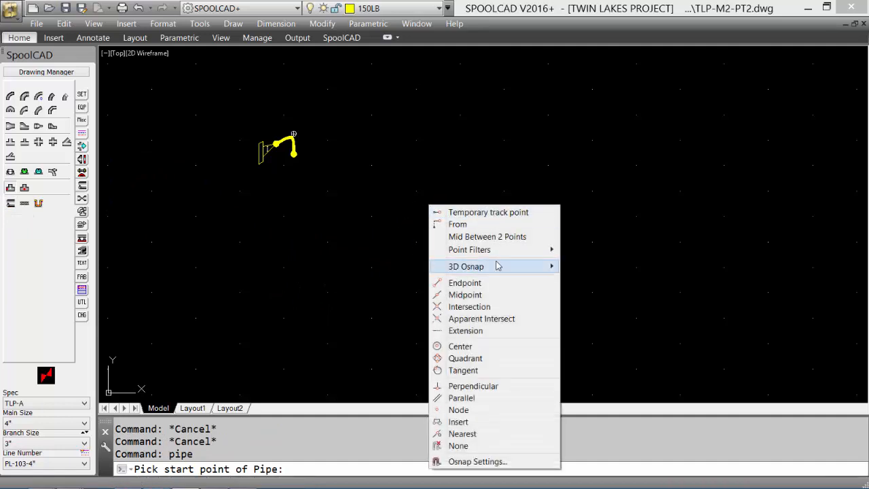
left_click(466, 346)
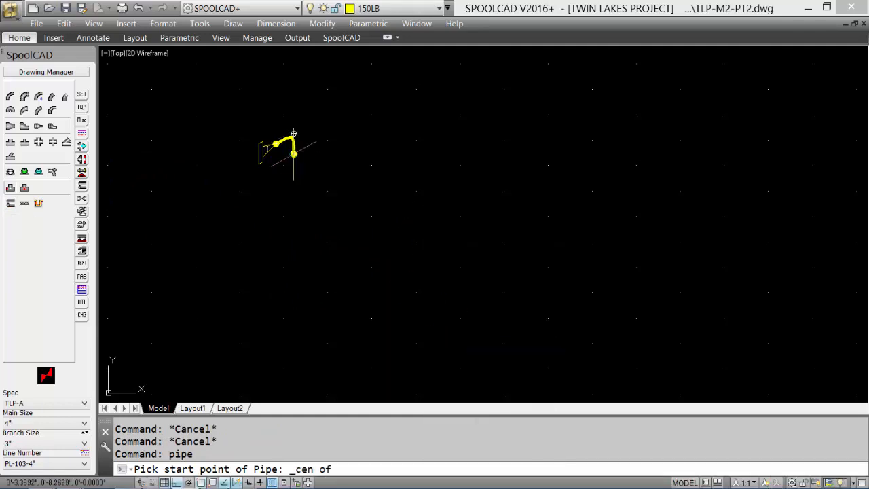
left_click(293, 153)
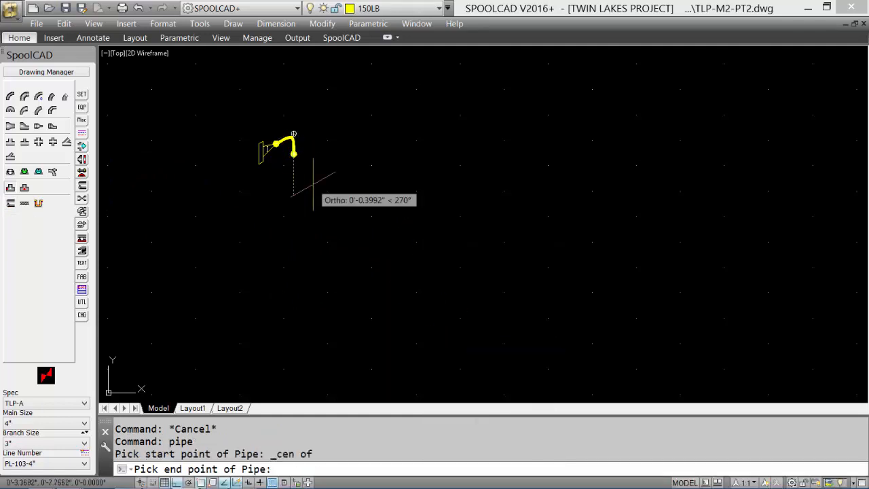
left_click(293, 306)
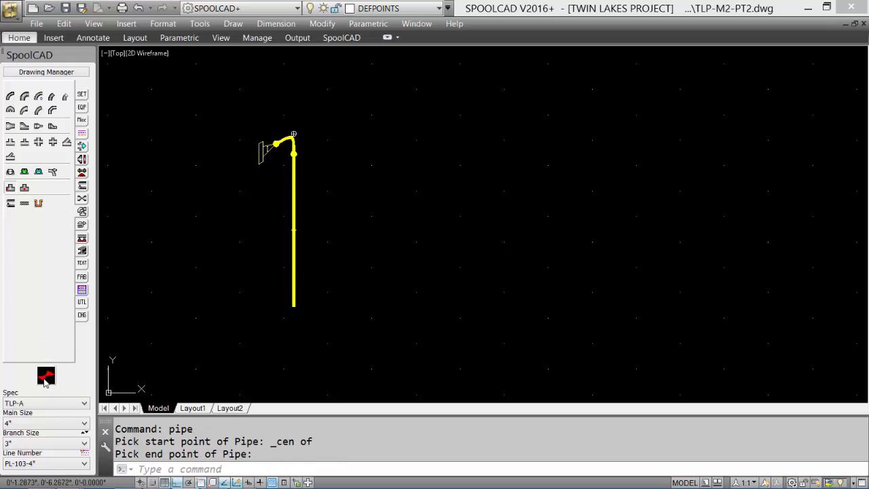
Step: Attach a 90-degree LR elbow to the lower end of the vertical pipe, running down and turning along 330°
left_click(10, 96)
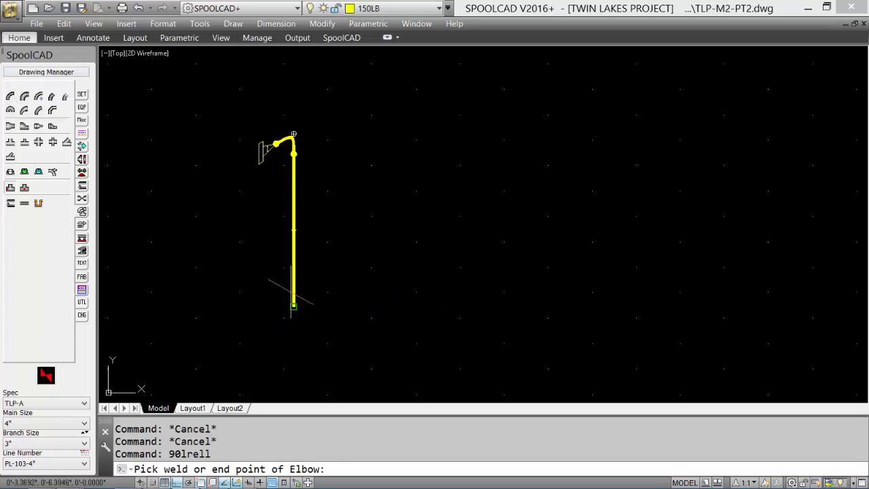
left_click(293, 298)
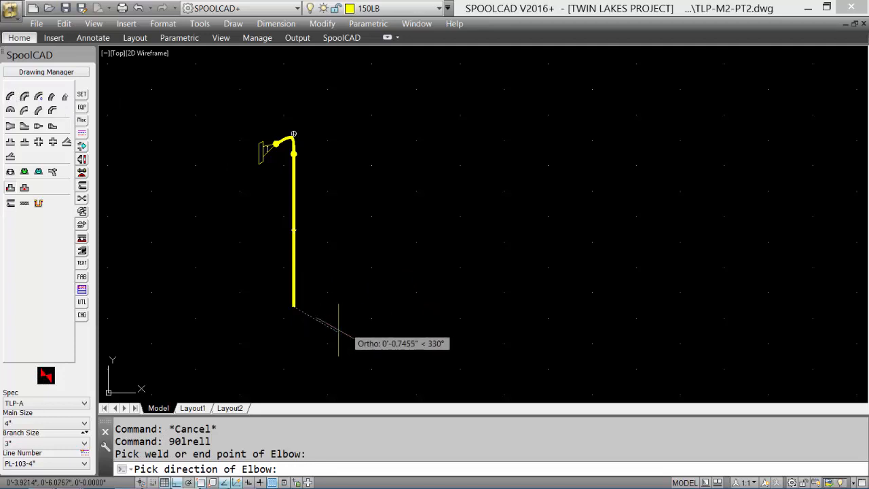
left_click(288, 352)
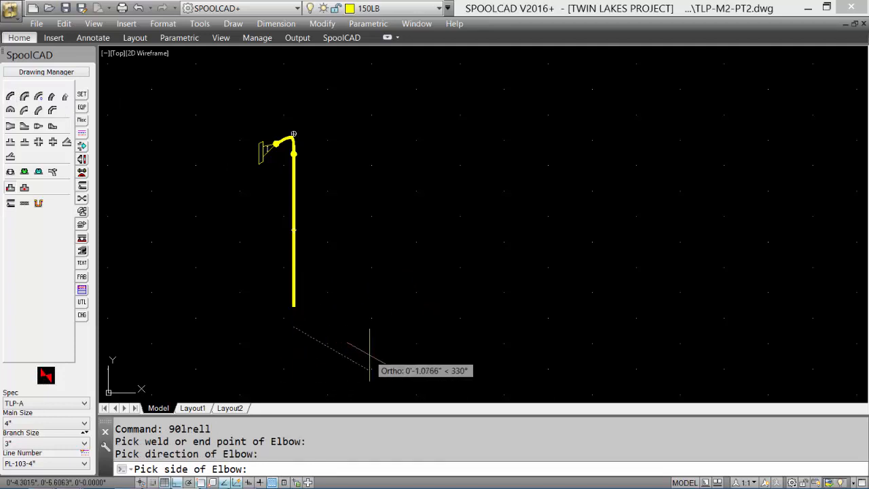
left_click(370, 347)
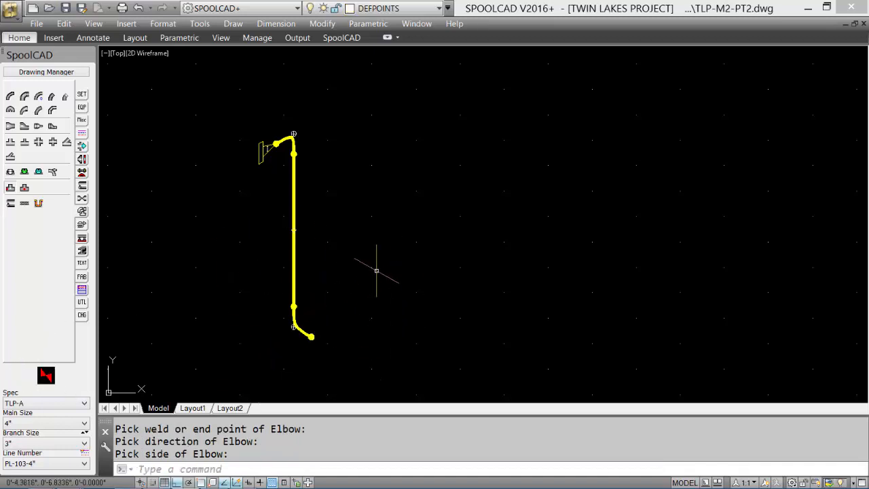
Step: Draw a pipe about 2.47" long along 330° from the center of the lower elbow's free weld point
middle_click_drag(376, 267, 310, 184)
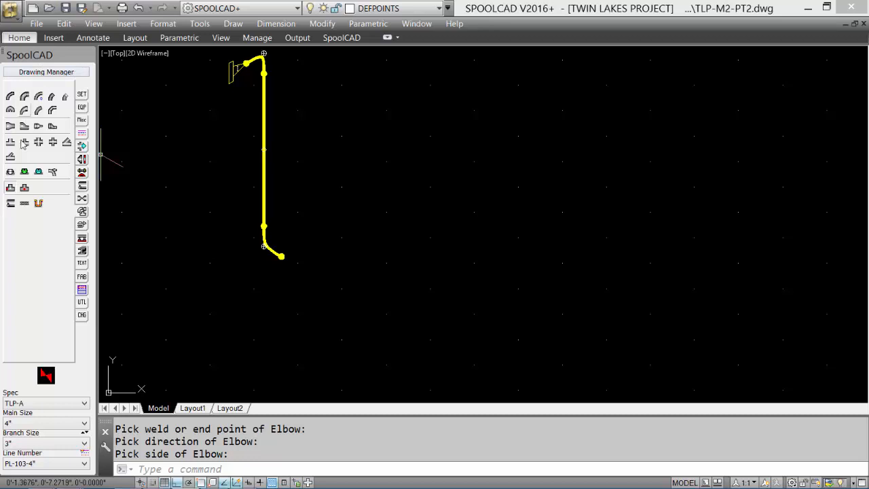
left_click(11, 204)
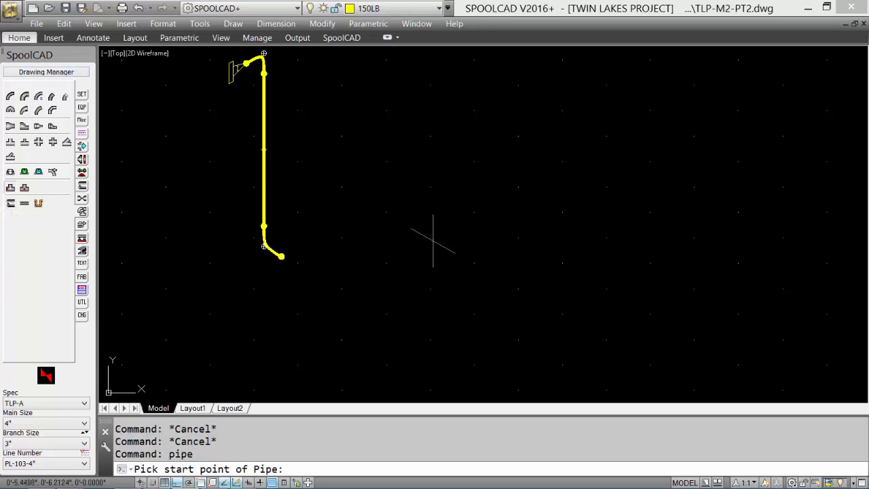
right_click(434, 252, "shift")
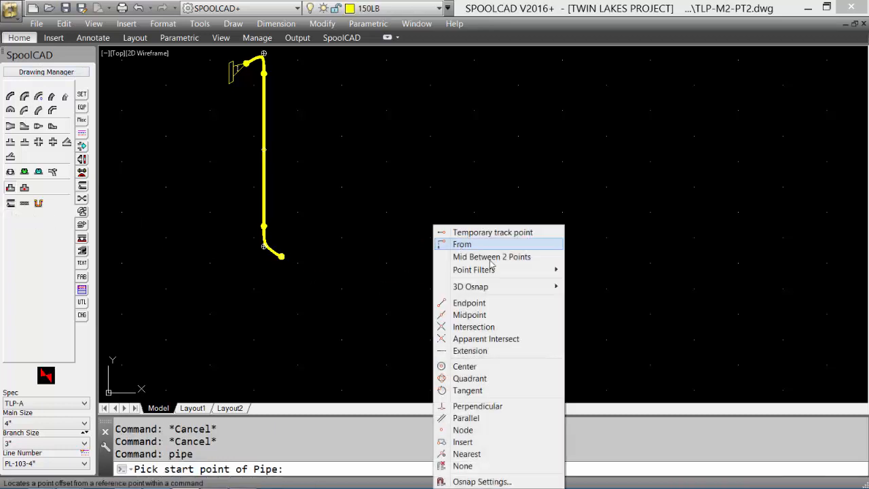
left_click(468, 366)
left_click(285, 258)
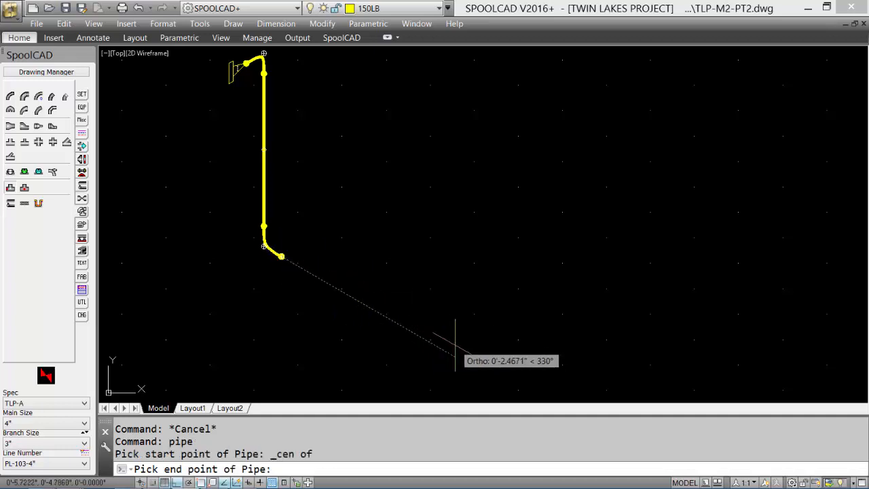
left_click(455, 345)
Step: Insert a 4" x 3" reducing tee at the end of the 330° pipe, with its run continuing along 330° and its branch pointing up
middle_click_drag(462, 338, 375, 247)
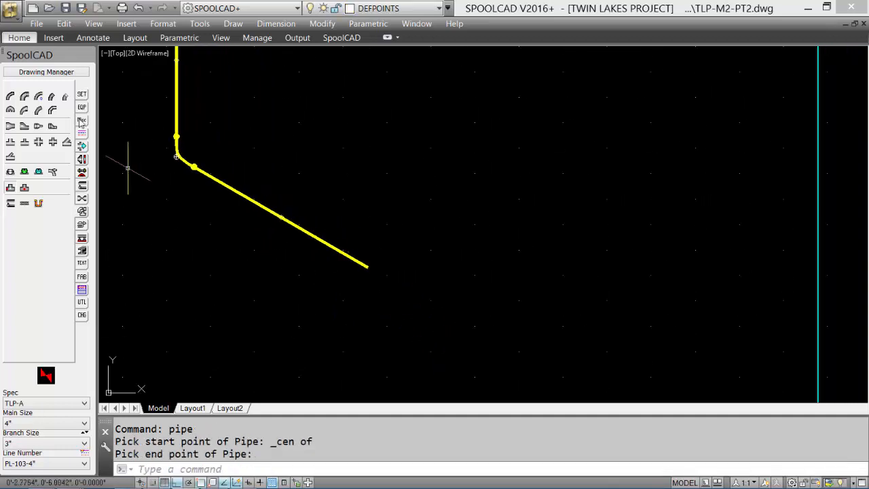
left_click(26, 144)
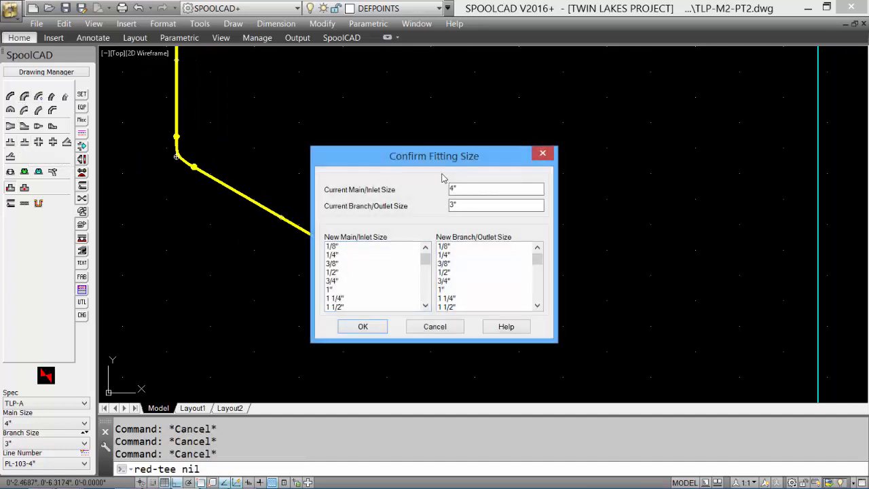
left_click(353, 329)
left_click(361, 277)
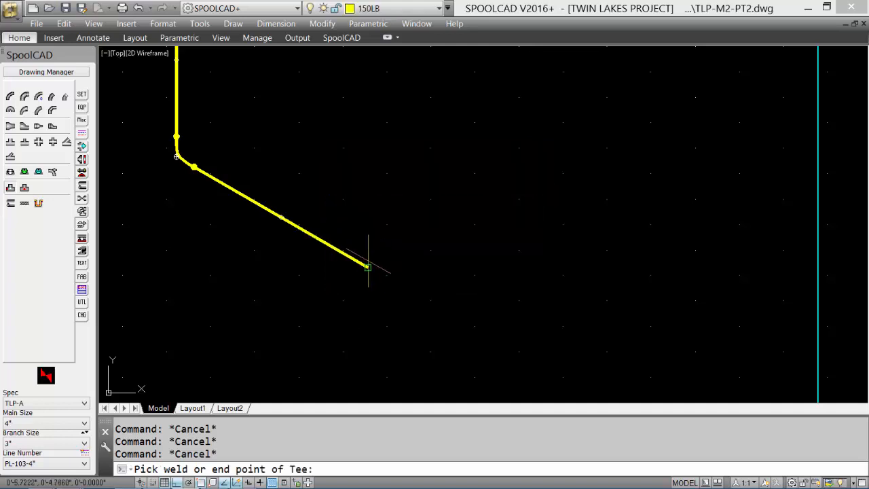
left_click(367, 266)
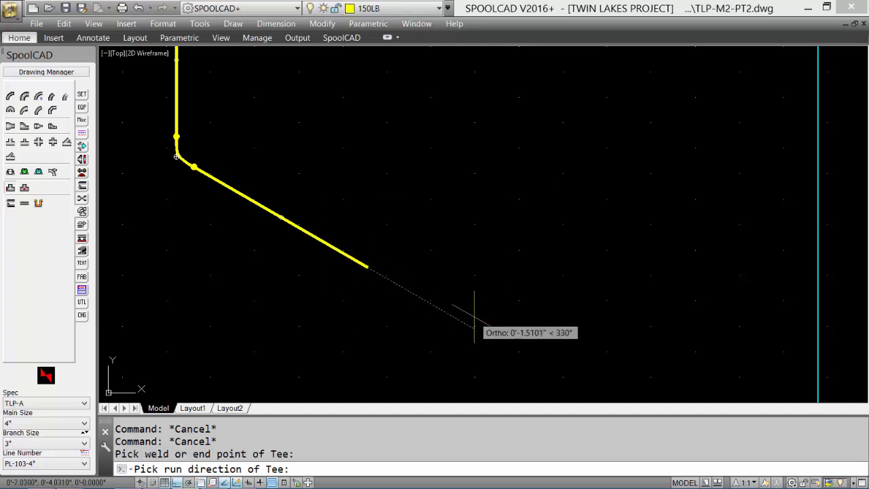
left_click(474, 323)
left_click(398, 232)
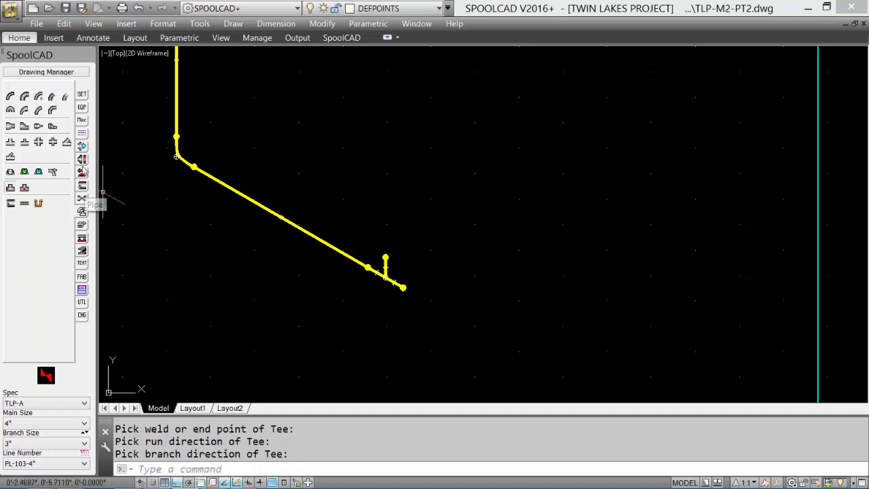
Step: Attach a 4" x 3" concentric reducer by its large end to the center of the tee's run outlet, directed along 330°
left_click(11, 131)
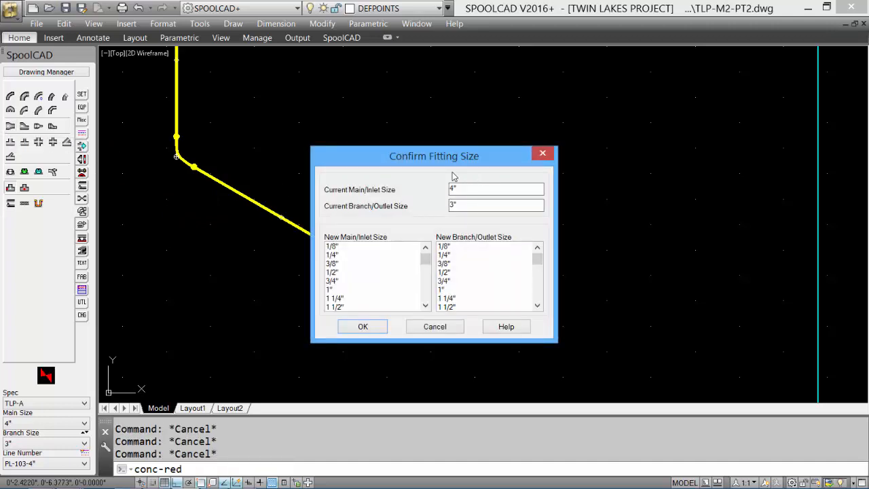
left_click(362, 327)
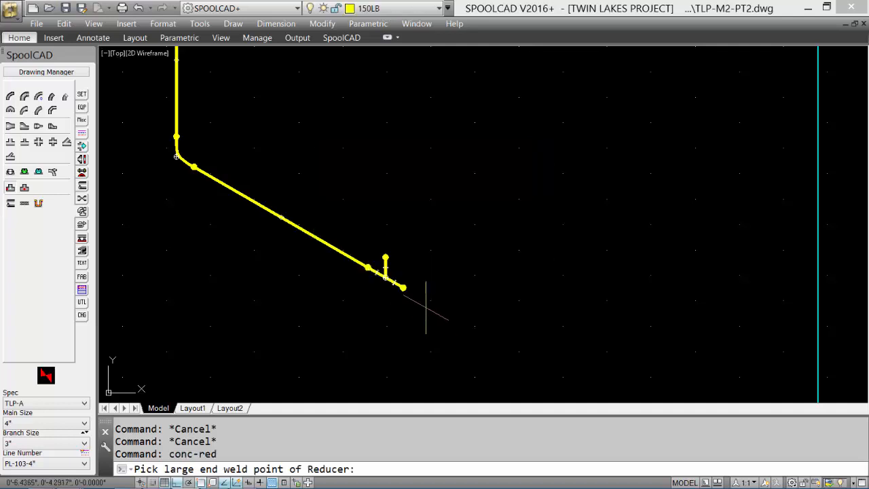
right_click(425, 308, "shift")
left_click(464, 191)
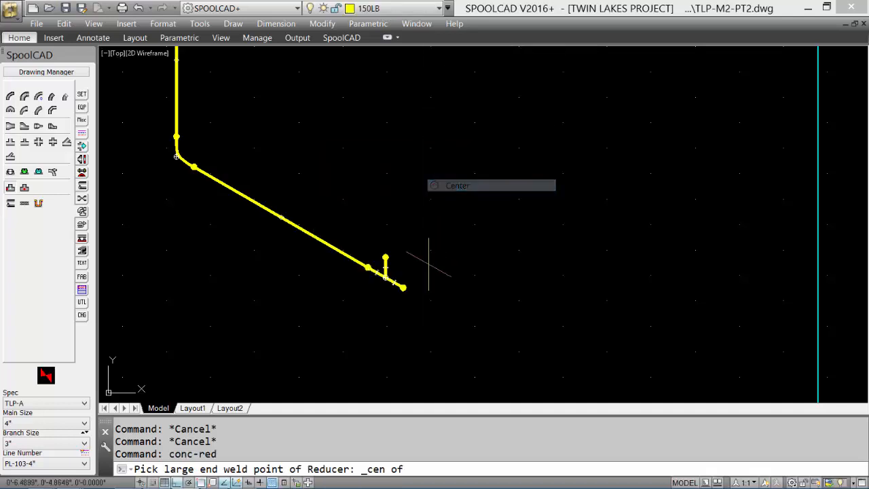
left_click(402, 288)
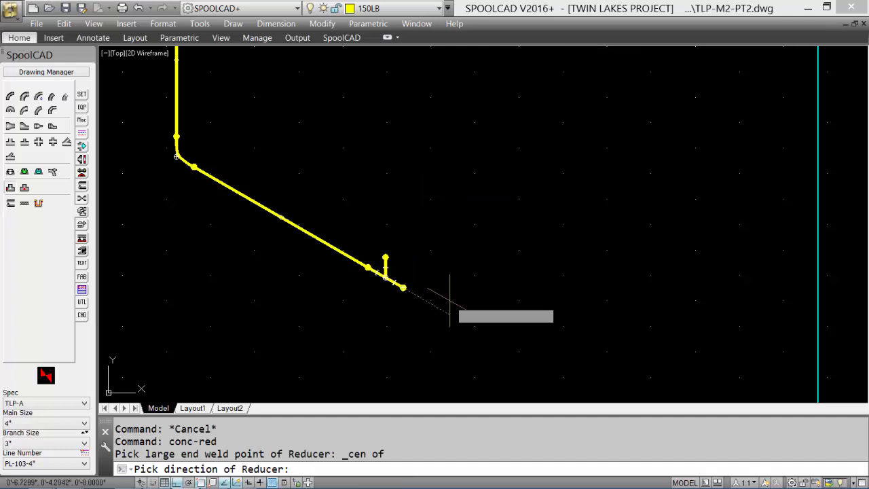
left_click(486, 333)
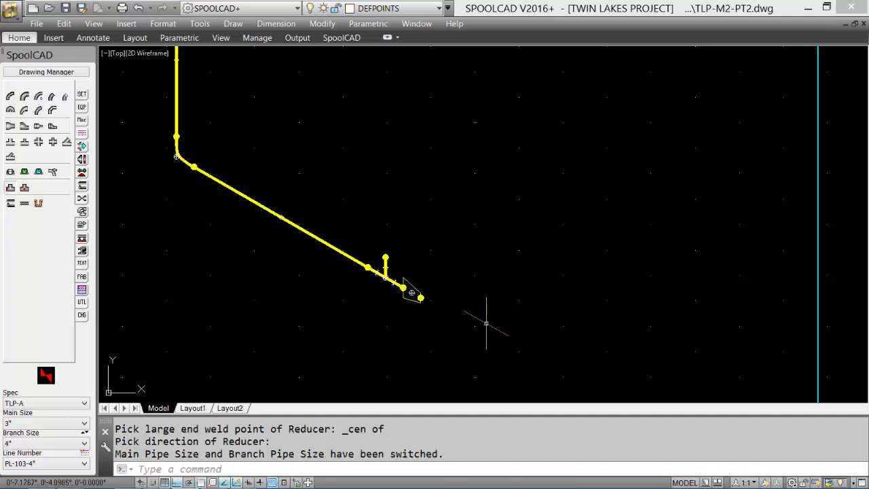
Step: Erase the whole manually built line from the flange to the reducer
scroll(465, 244, "down", 1)
middle_click_drag(453, 233, 459, 268)
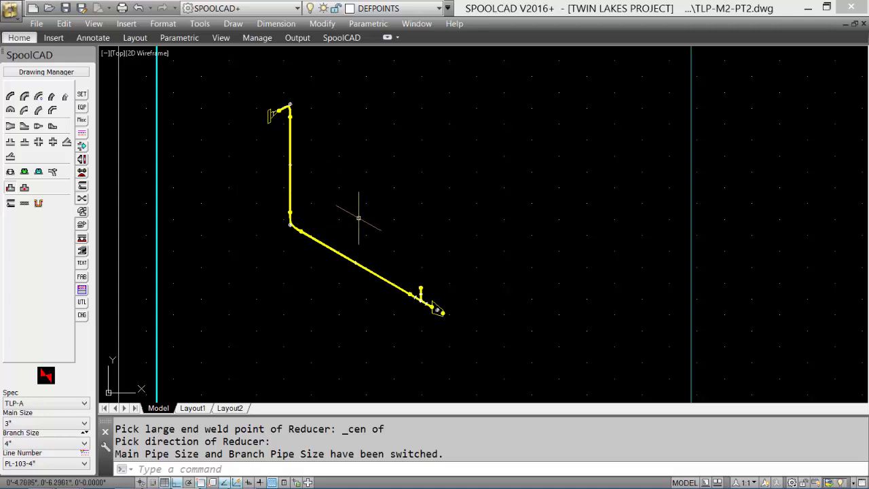
left_click(460, 330)
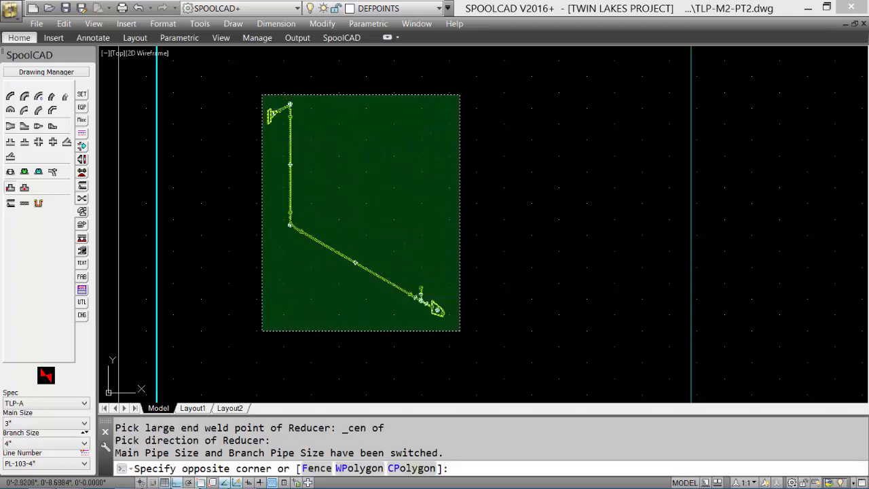
left_click(262, 94)
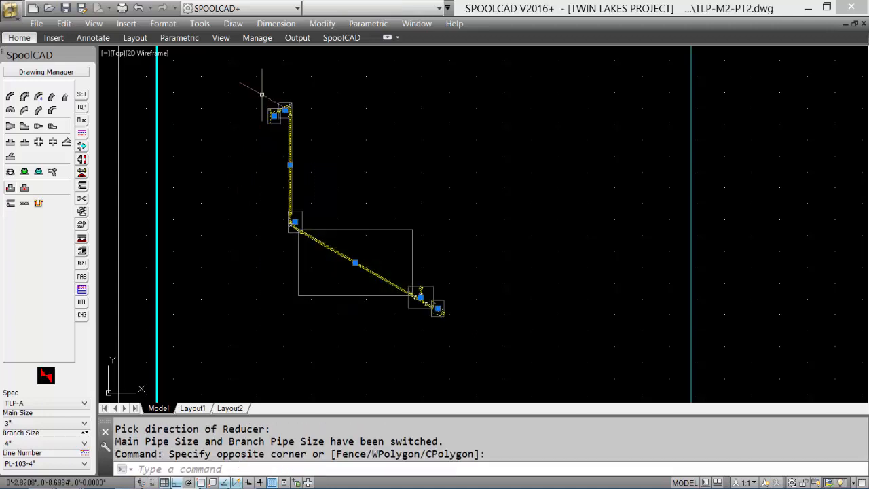
type("e")
key("Return")
Step: Set the main size to 4" and enable AutoRoute, initializing its point and direction using the next fitting inserted
left_click(45, 422)
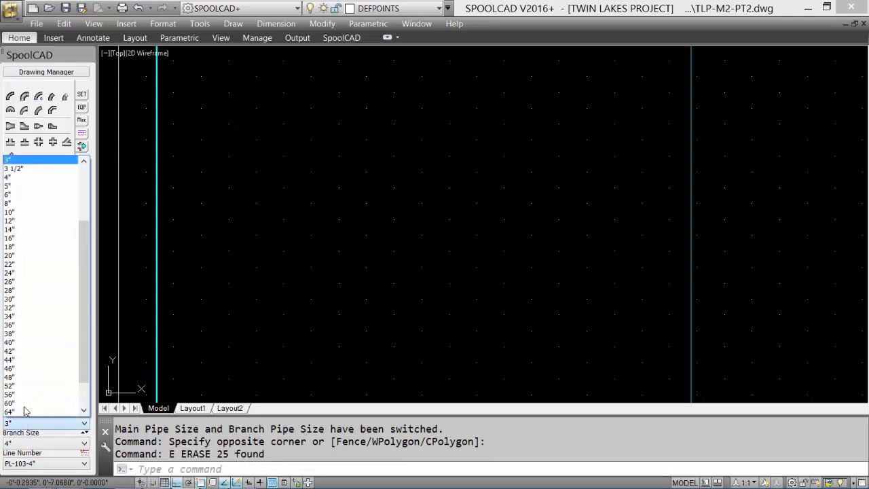
left_click(43, 177)
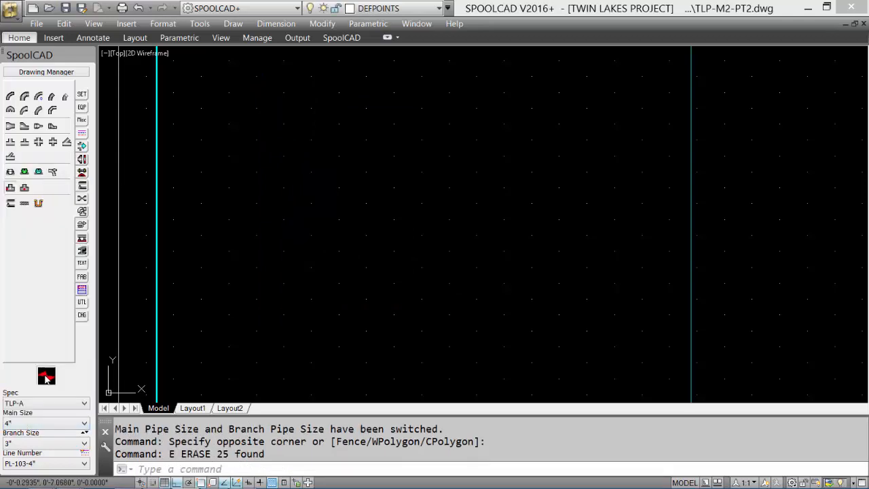
left_click(81, 146)
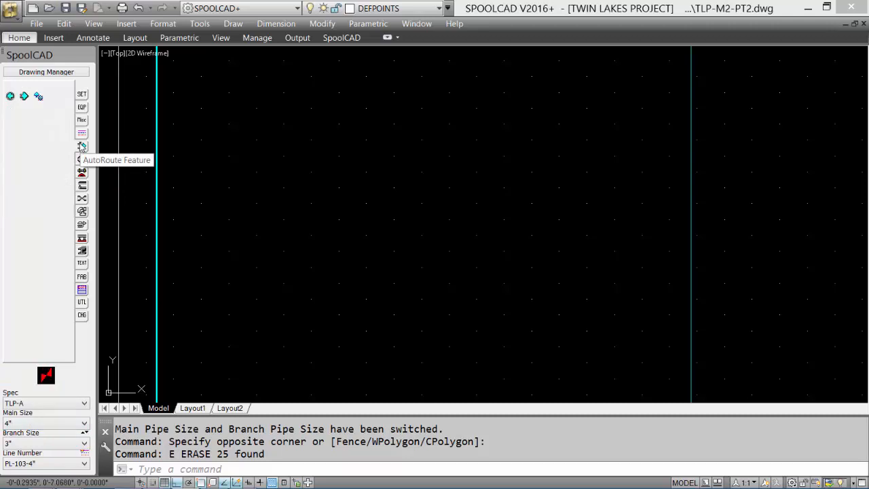
left_click(39, 96)
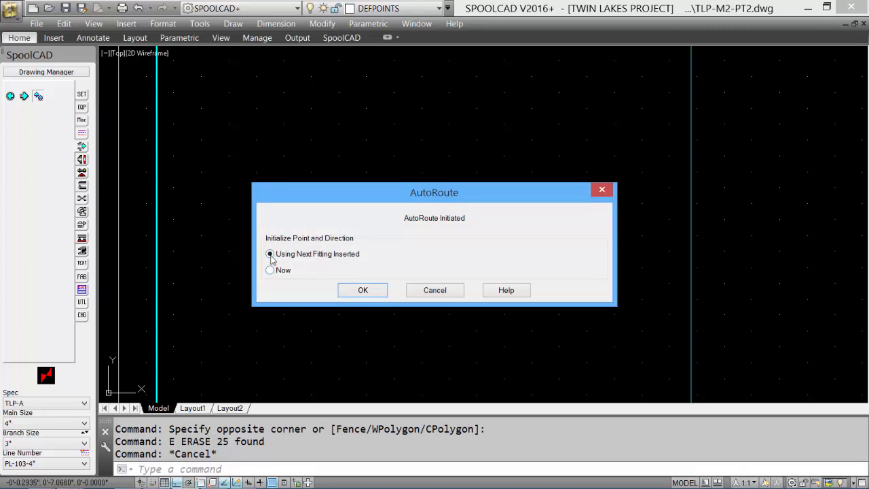
left_click(362, 290)
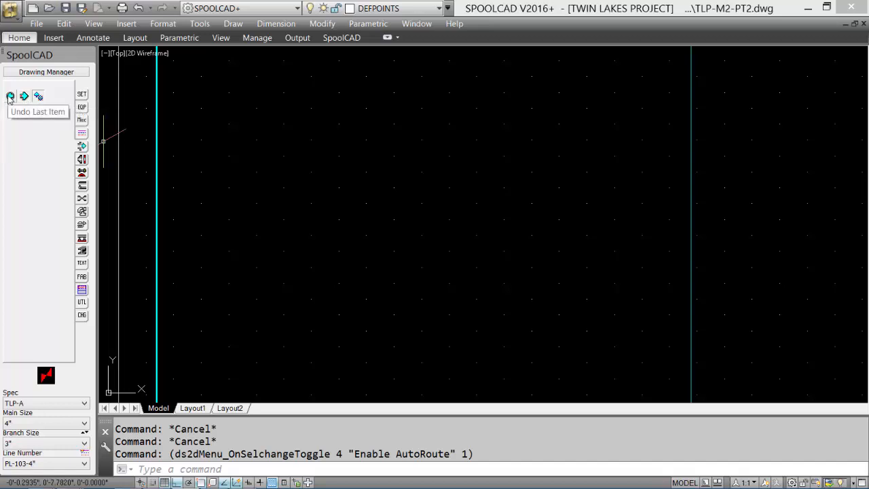
Step: Insert a 4" flange by its Face of Flange point in the upper-left of the empty drawing frame, directed up along 30°
left_click(81, 159)
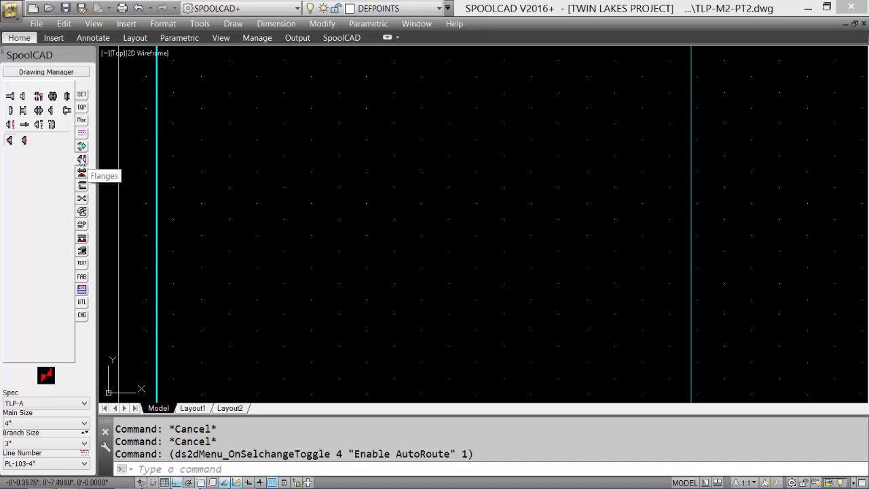
left_click(38, 110)
left_click(464, 249)
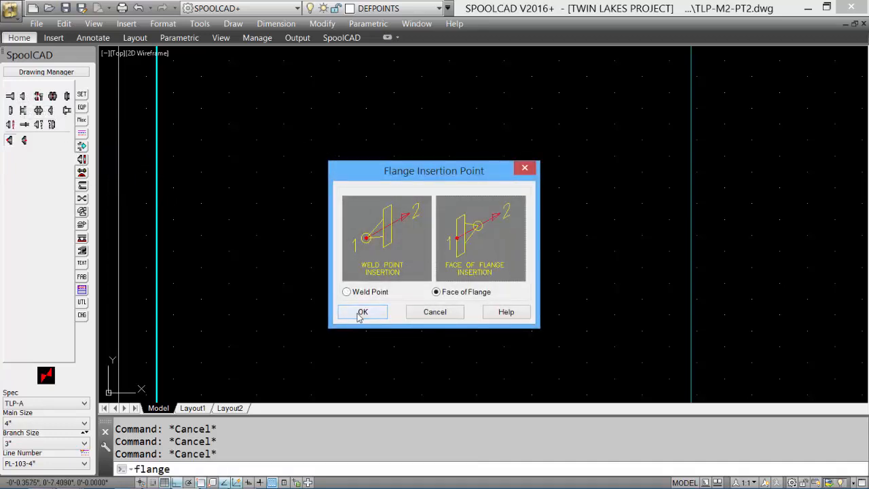
left_click(362, 312)
left_click(267, 135)
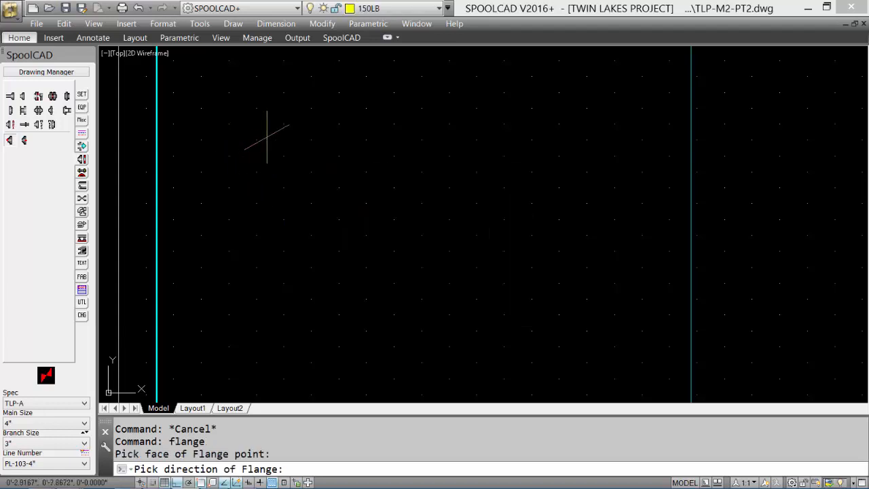
left_click(310, 126)
Step: Attach a 4" 90° LR elbow to the flange, turned down along 270°, and run a long vertical pipe down from it
left_click(82, 211)
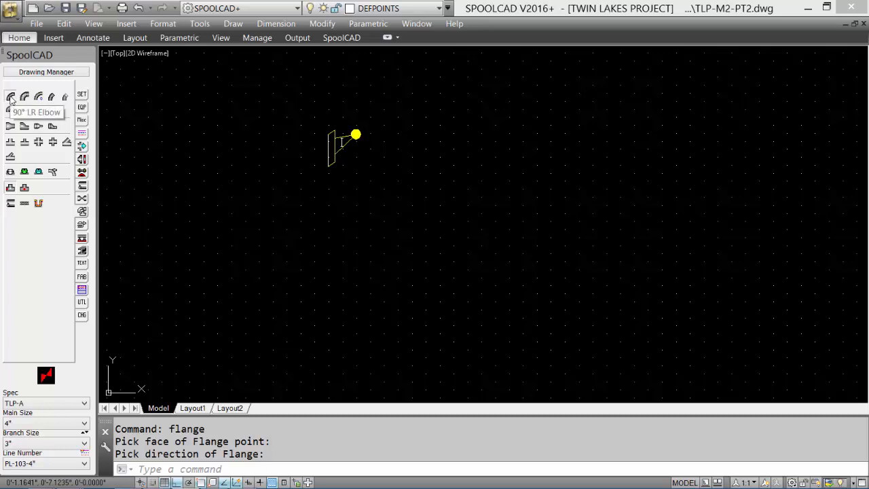
left_click(10, 97)
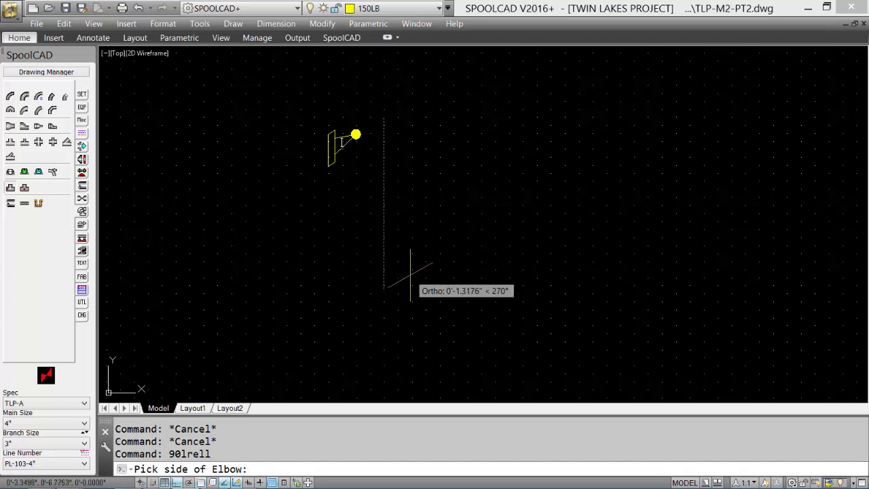
left_click(382, 317)
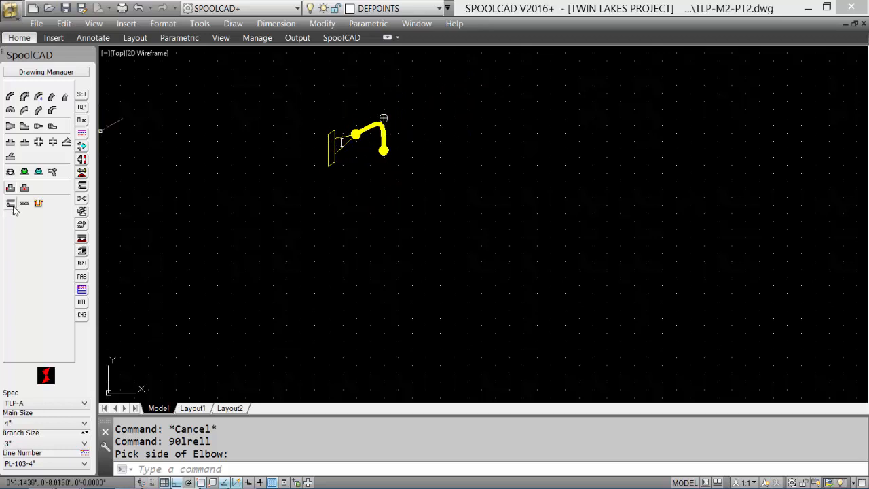
left_click(10, 203)
scroll(454, 305, "down", 2)
middle_click_drag(446, 301, 414, 194)
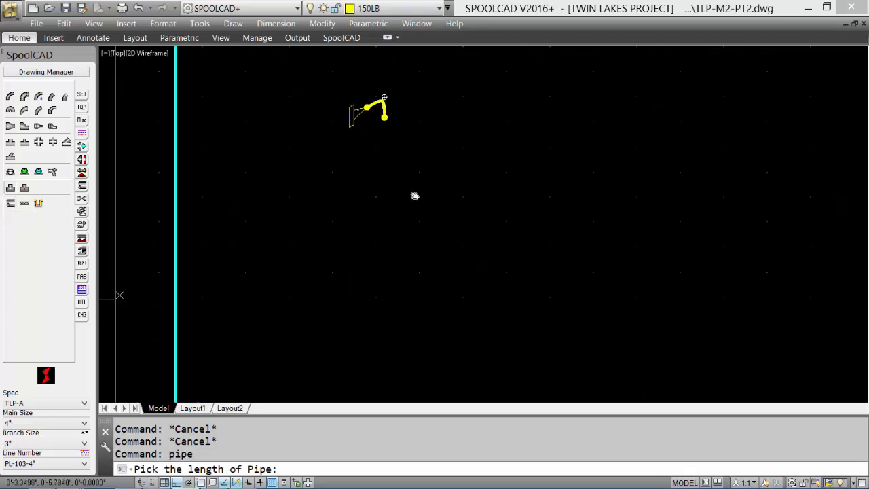
left_click(391, 267)
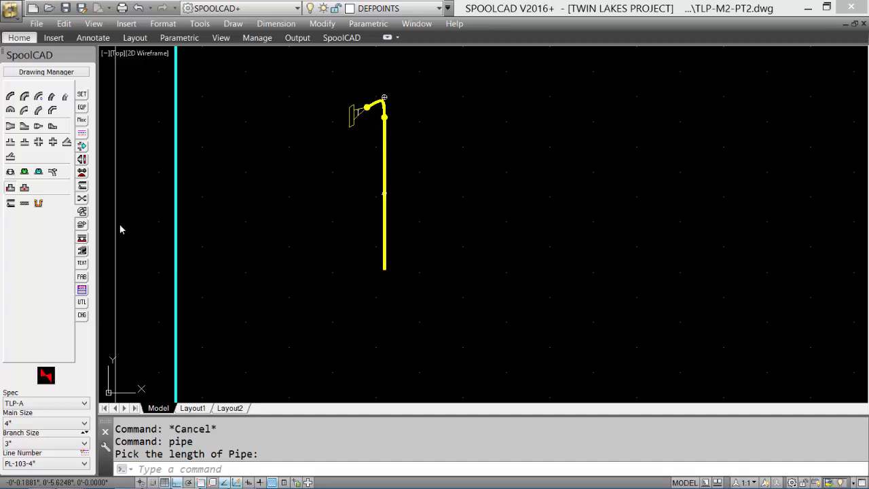
Step: Add a 4" 90° LR elbow at the vertical pipe's lower end, turned along 330°, and extend a pipe from it in that direction
left_click(10, 96)
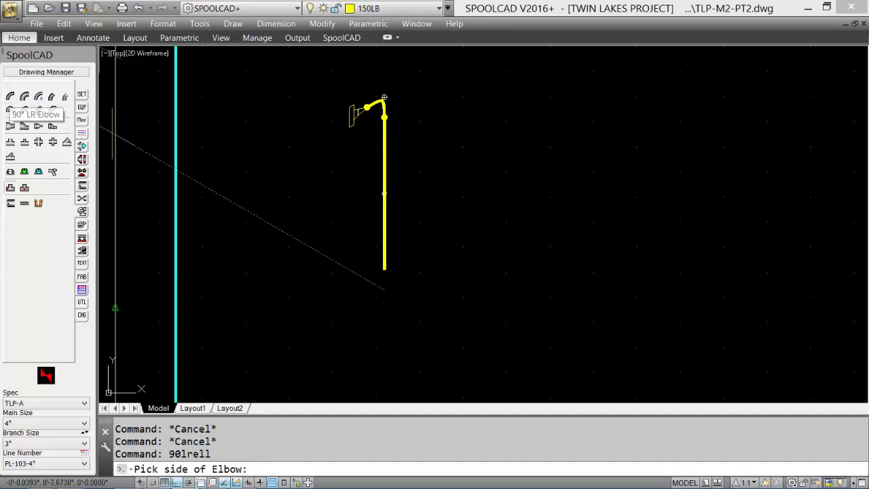
left_click(475, 330)
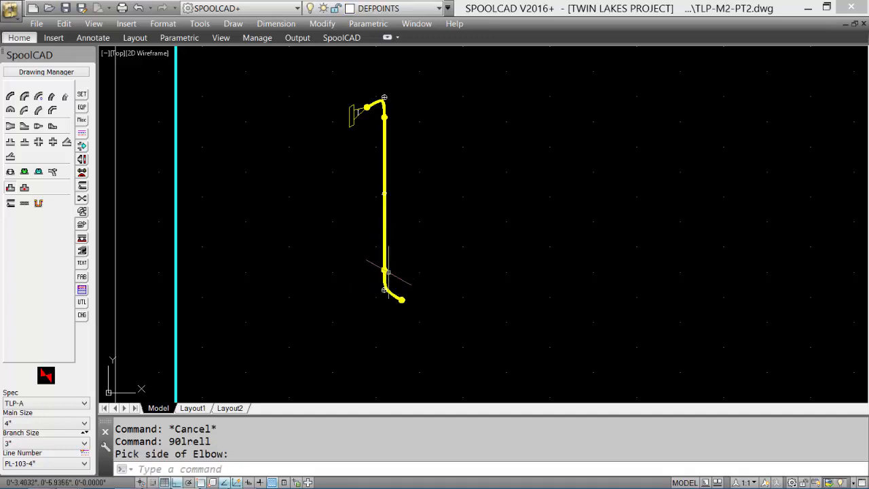
left_click(11, 203)
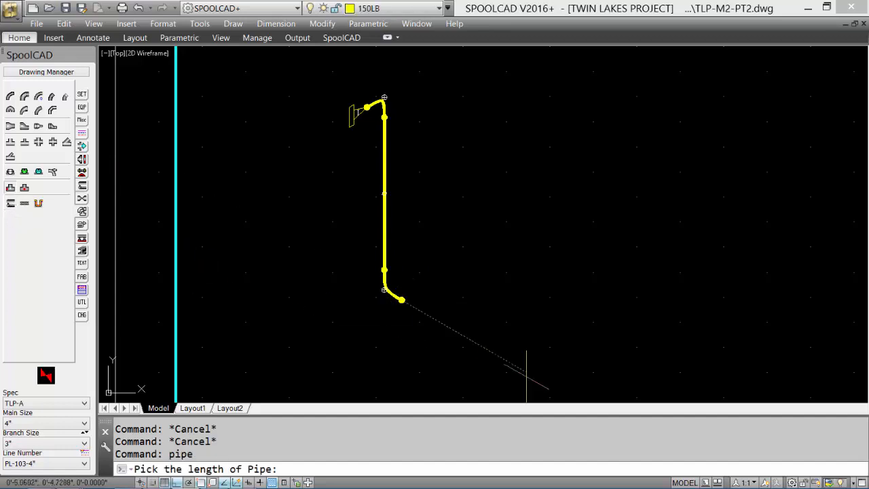
middle_click_drag(536, 348, 483, 237)
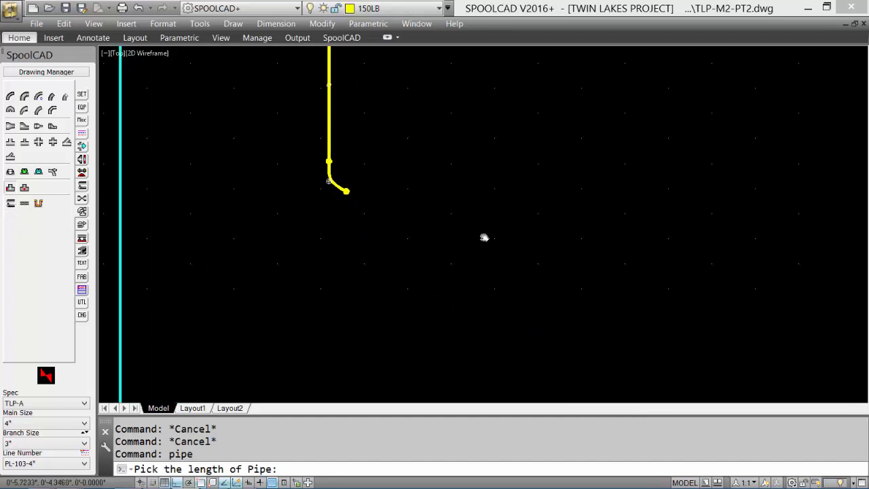
left_click(507, 282)
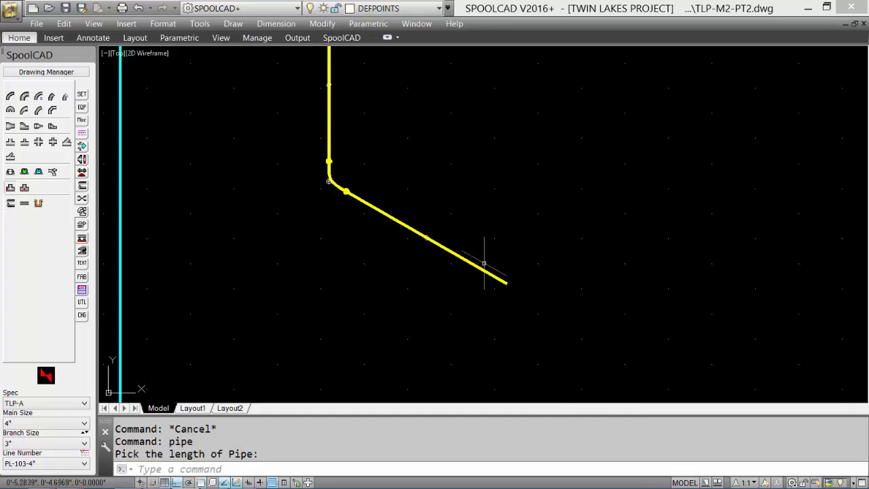
Step: Add a 4" x 3" reducing tee welded at its main run, with the branch pointing up, and continue AutoRoute in the current red-arrow direction
left_click(25, 143)
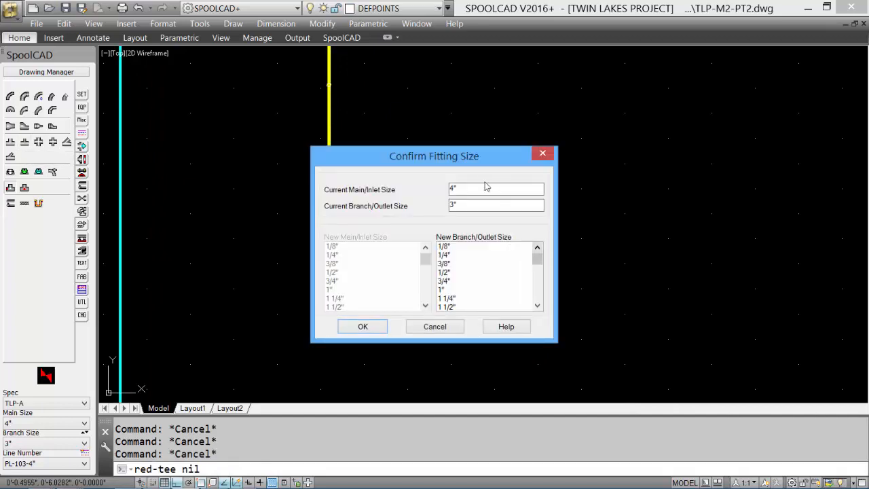
left_click(362, 327)
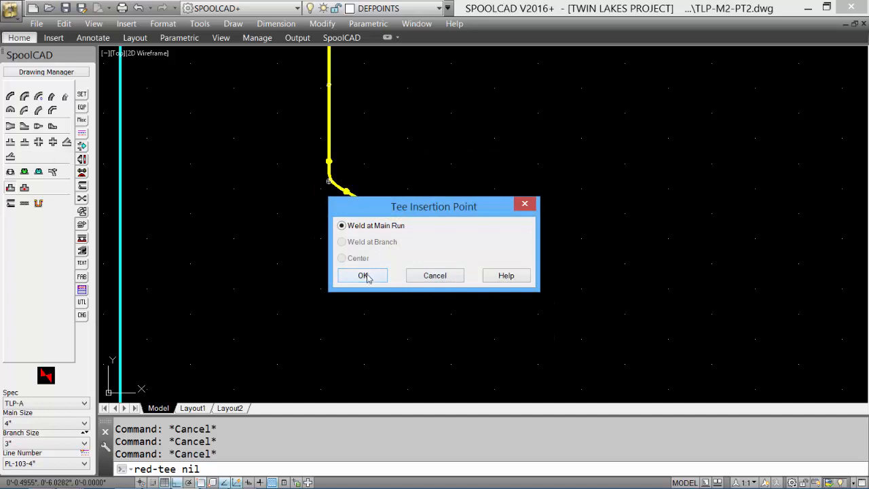
left_click(364, 275)
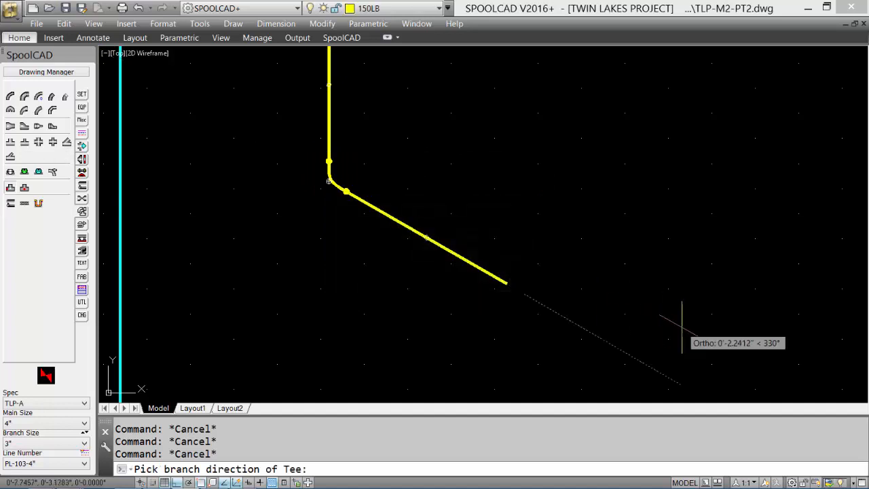
left_click(568, 232)
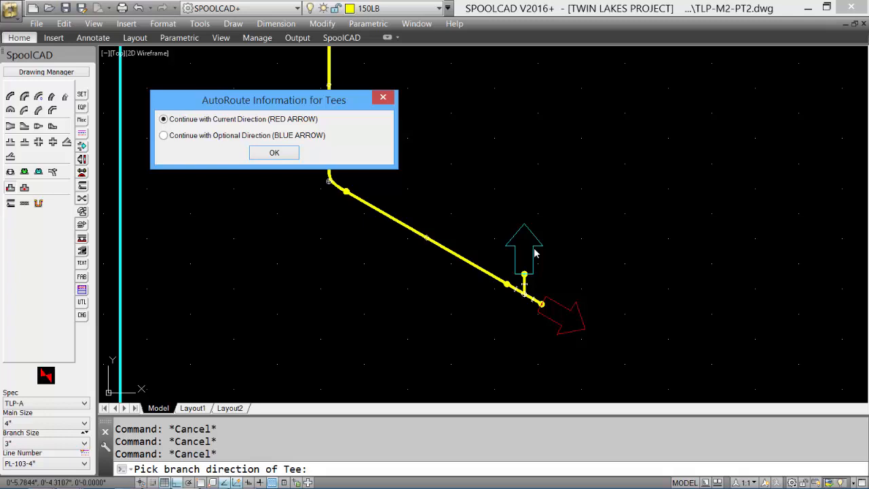
left_click(275, 153)
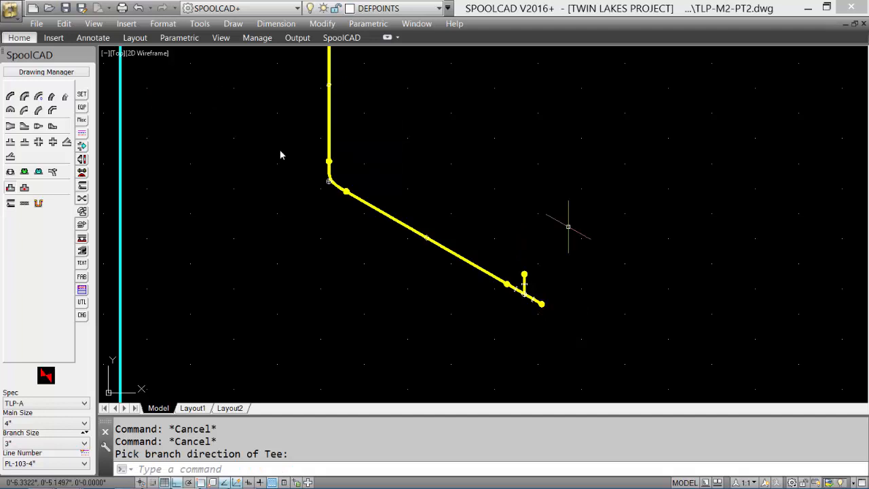
Step: Attach a 4" x 3" concentric reducer to the tee's run outlet and end the run with a 3" flange inserted by its Weld Point
left_click(10, 127)
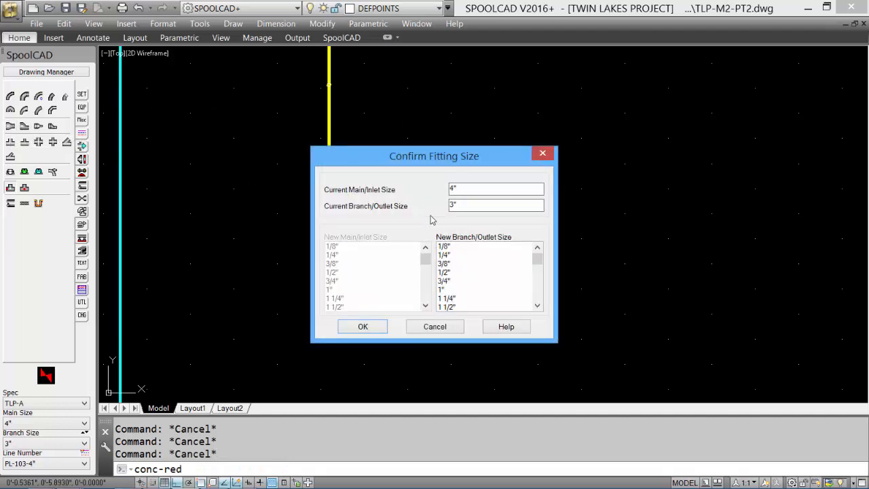
left_click(363, 327)
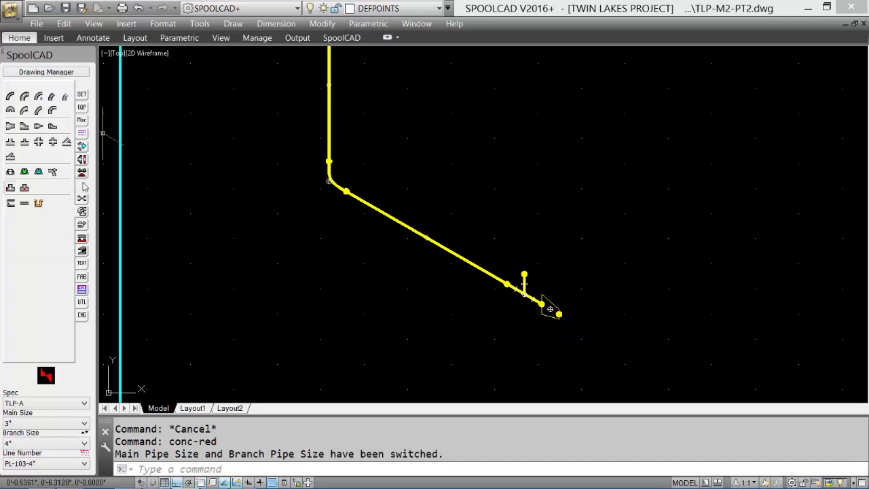
left_click(82, 160)
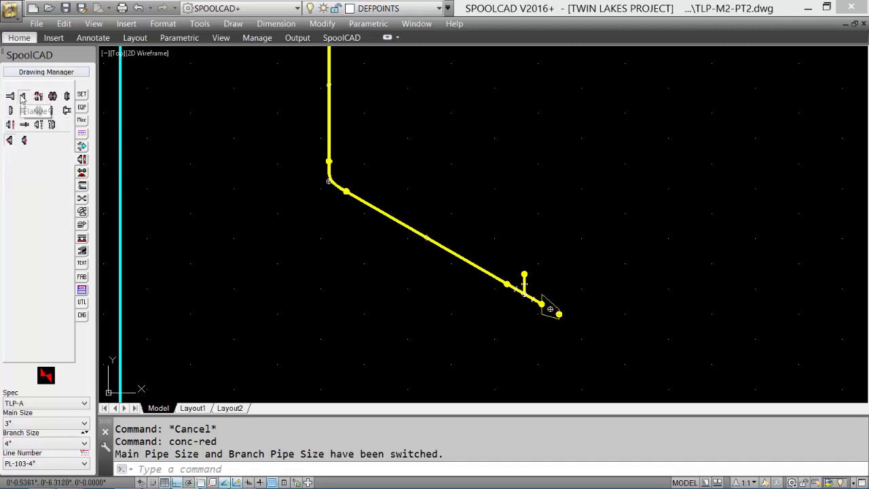
left_click(22, 109)
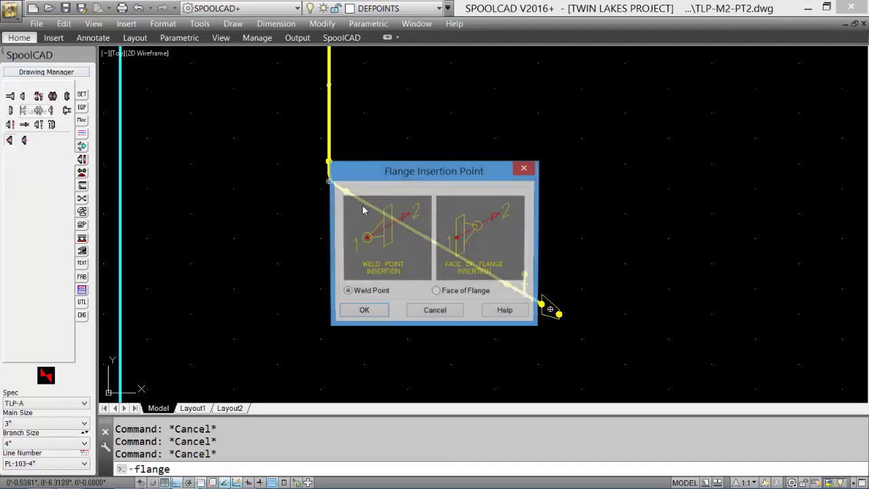
left_click(371, 315)
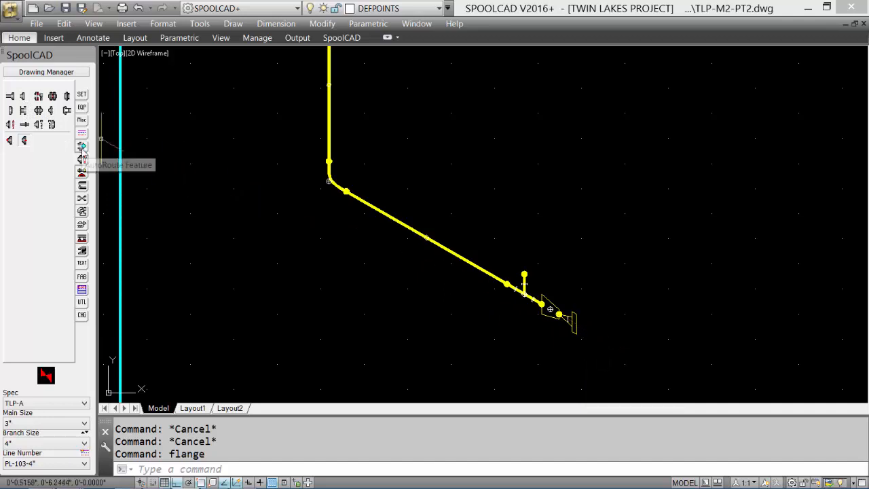
Step: Disable AutoRoute and attach a 3" flange by its Weld Point to the center of the tee's branch outlet, directed up
left_click(81, 147)
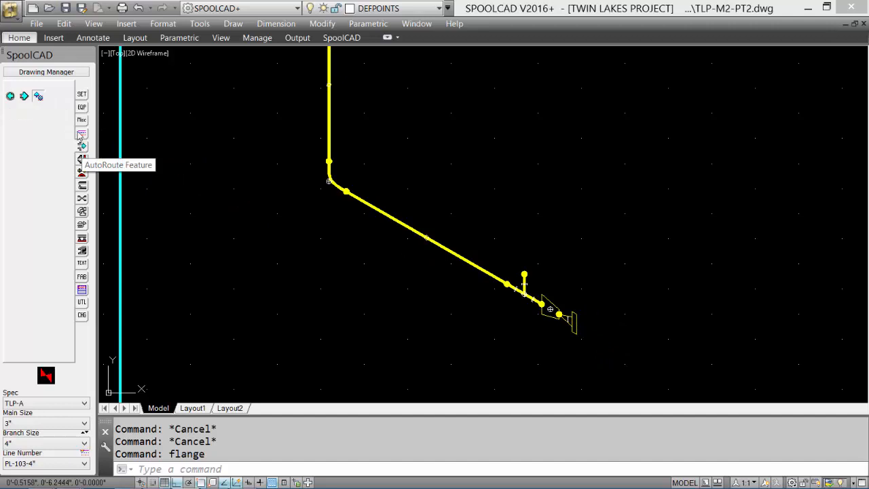
left_click(38, 96)
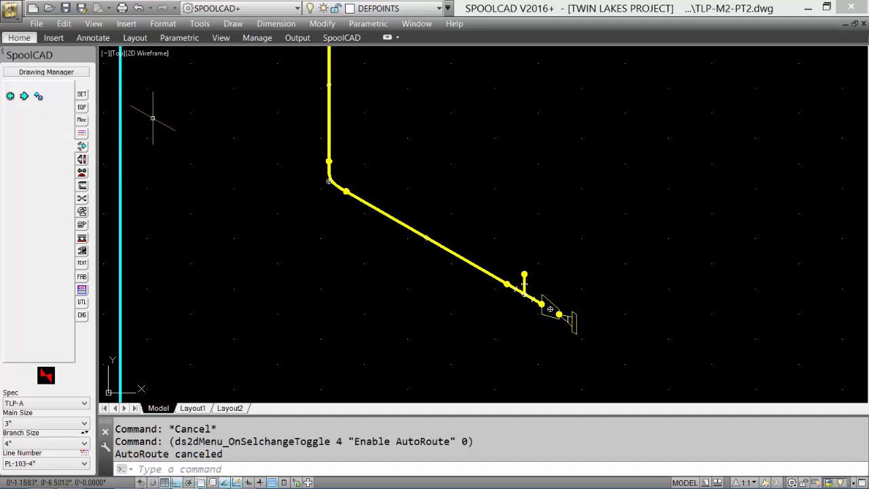
left_click(82, 160)
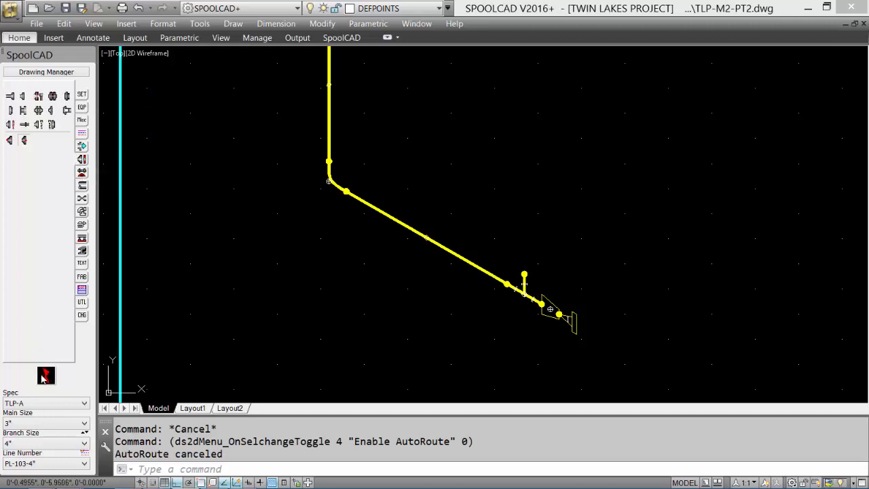
left_click(23, 96)
left_click(396, 243)
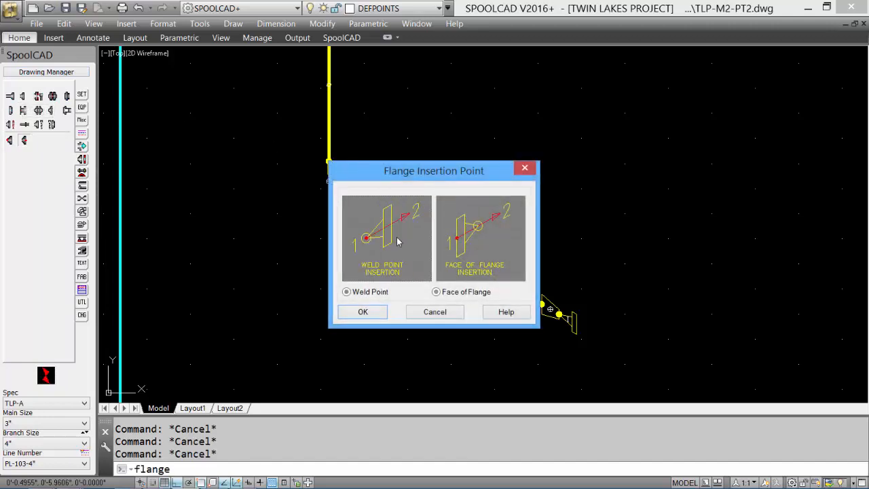
left_click(362, 313)
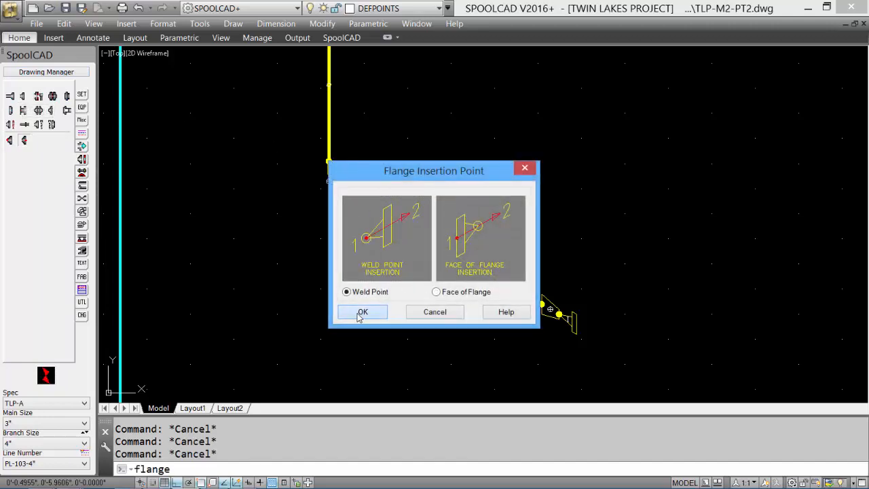
right_click(596, 319, "shift")
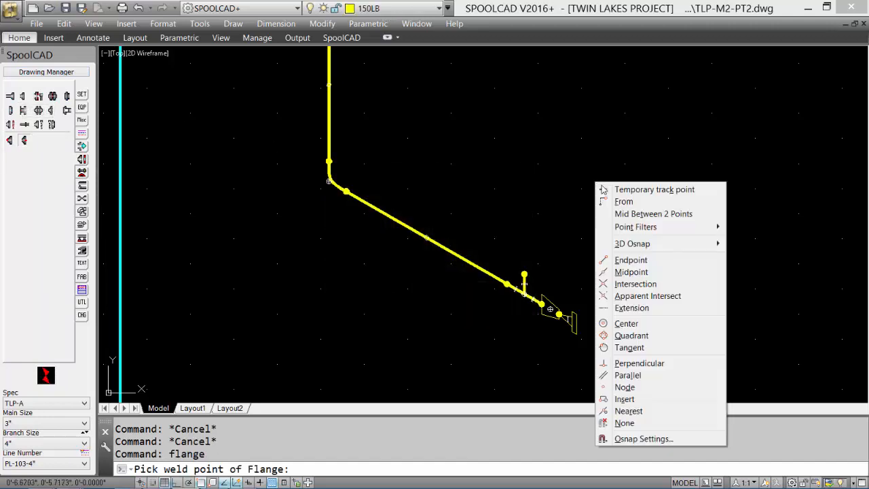
left_click(650, 328)
left_click(524, 274)
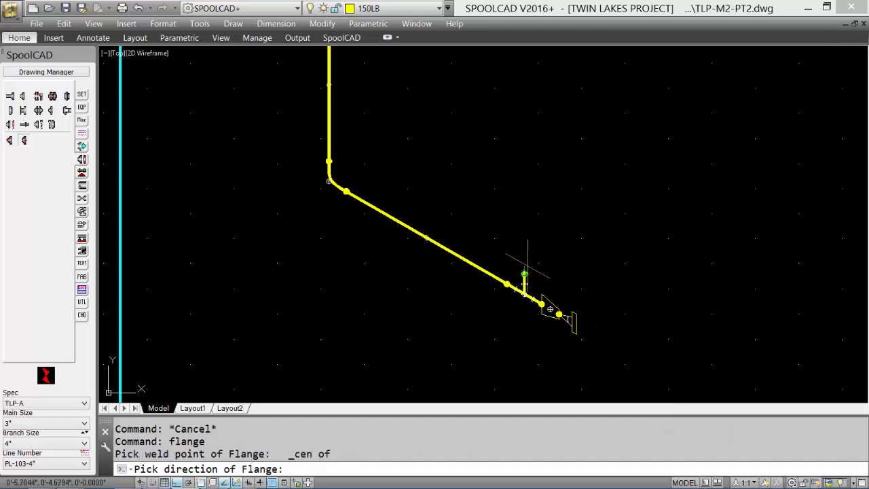
left_click(533, 194)
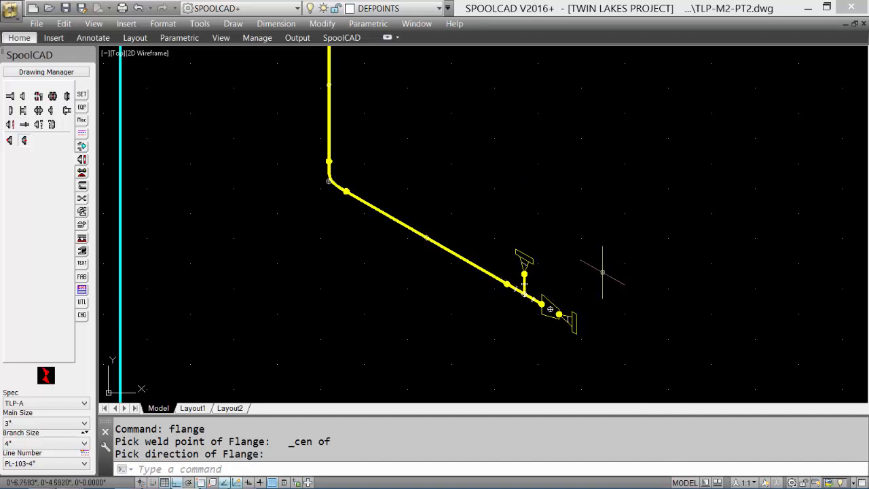
middle_click(449, 185)
middle_click(449, 185)
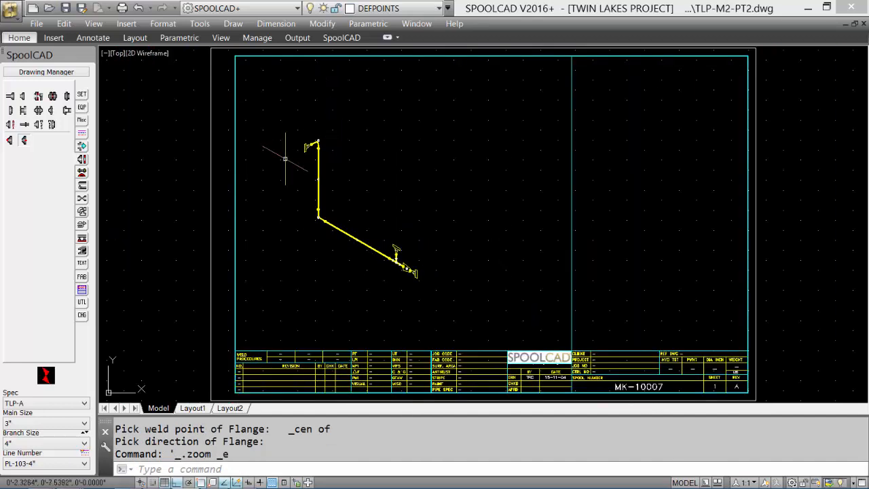